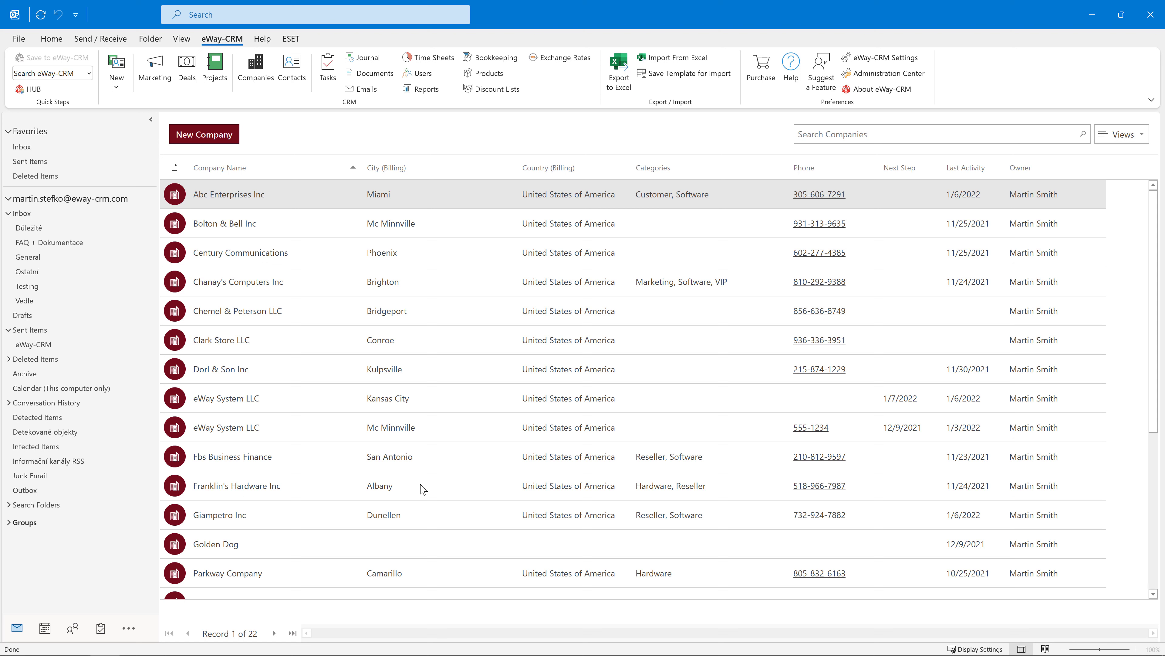
Step: Create a new category named Audio and assign it to Bolton & Bell Inc
right_click(476, 225)
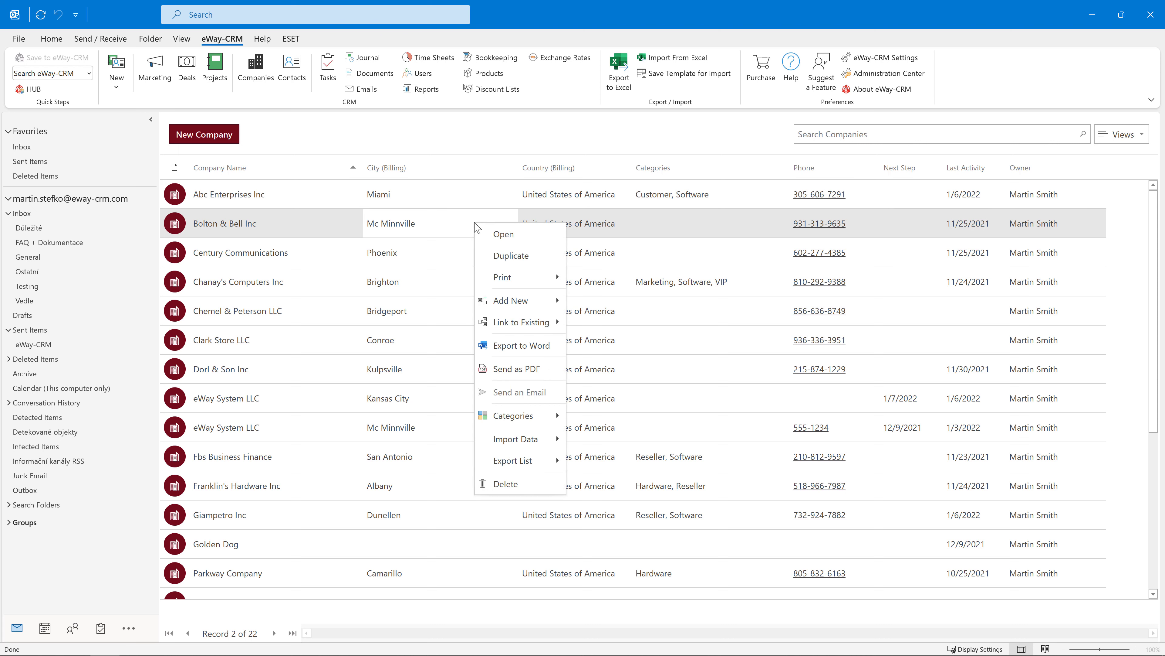
mouse_move(543, 418)
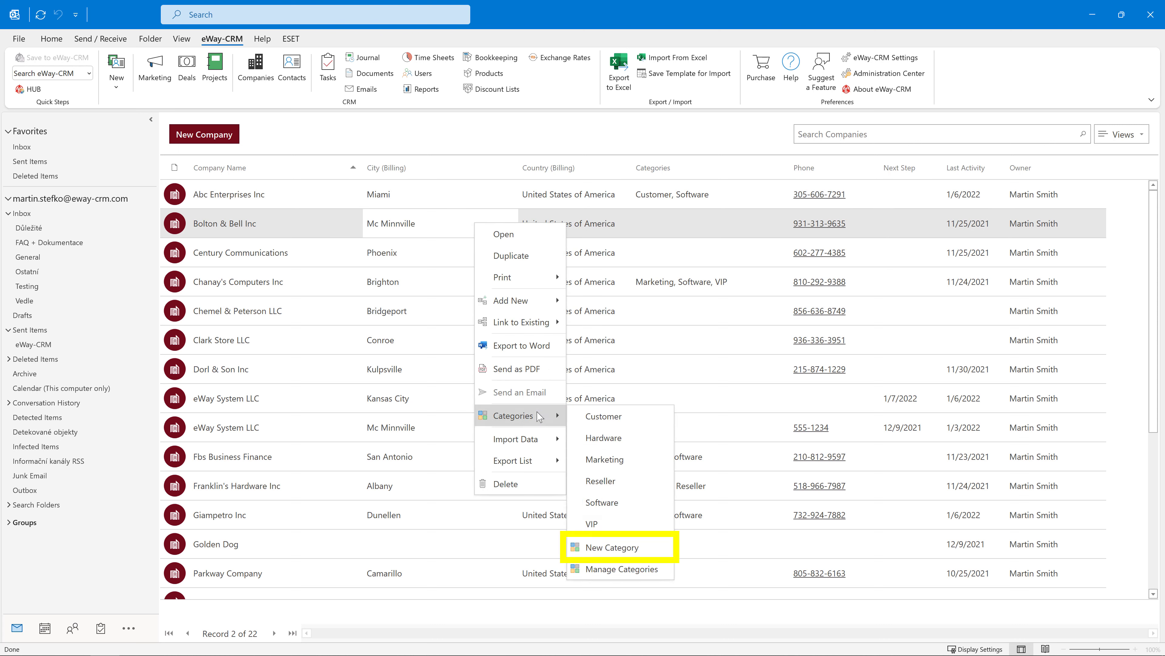
left_click(658, 553)
type("Audio")
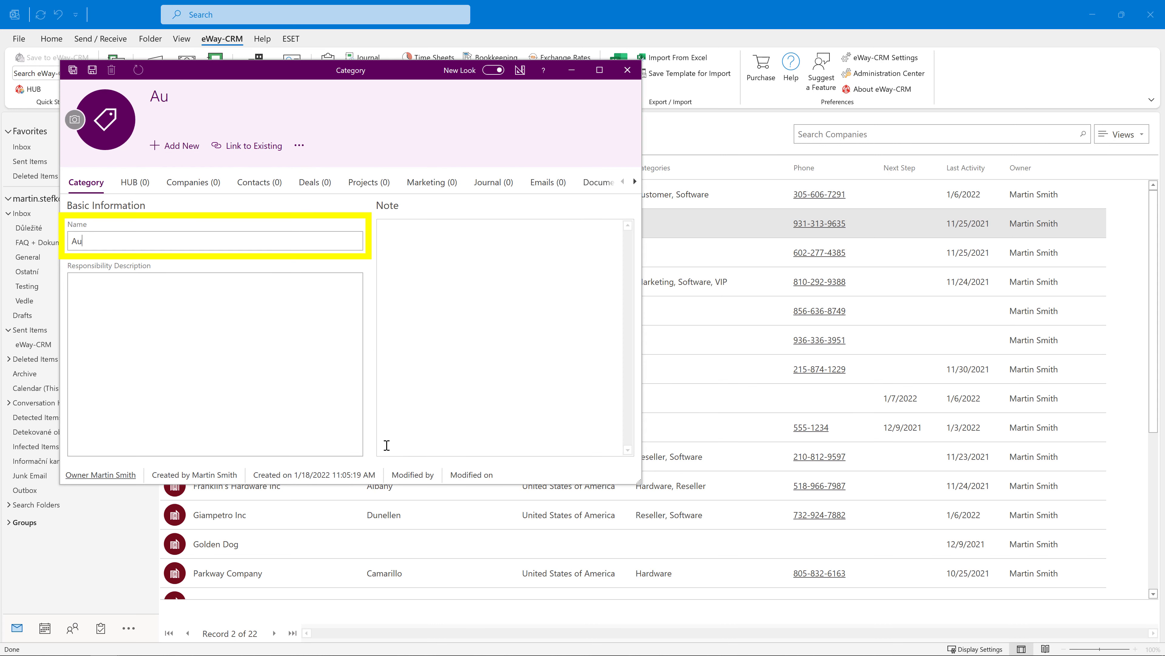
left_click(73, 70)
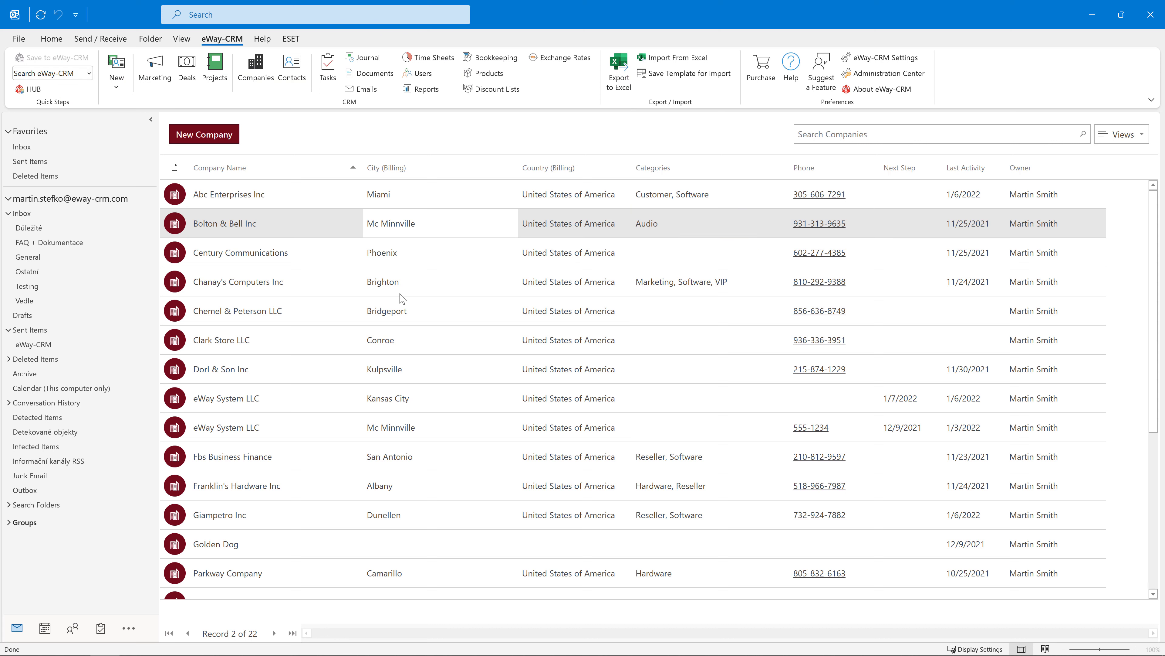
Step: Bring up the category actions for Chemel & Peterson LLC, then dismiss them without tagging
right_click(439, 317)
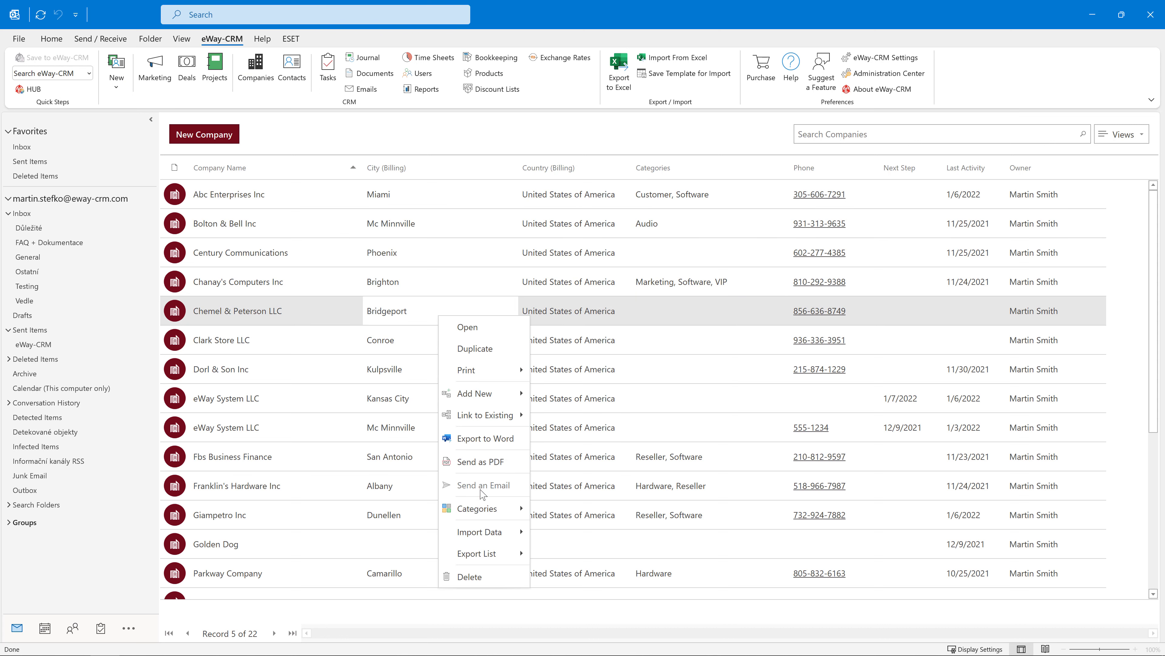
mouse_move(495, 511)
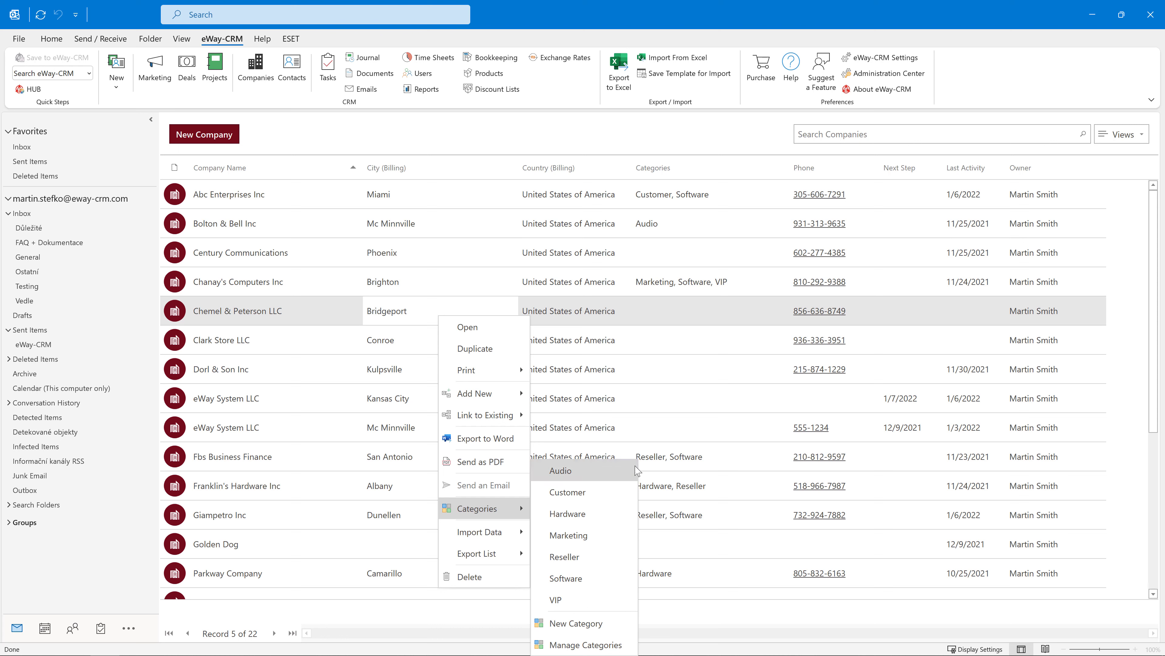
left_click(436, 256)
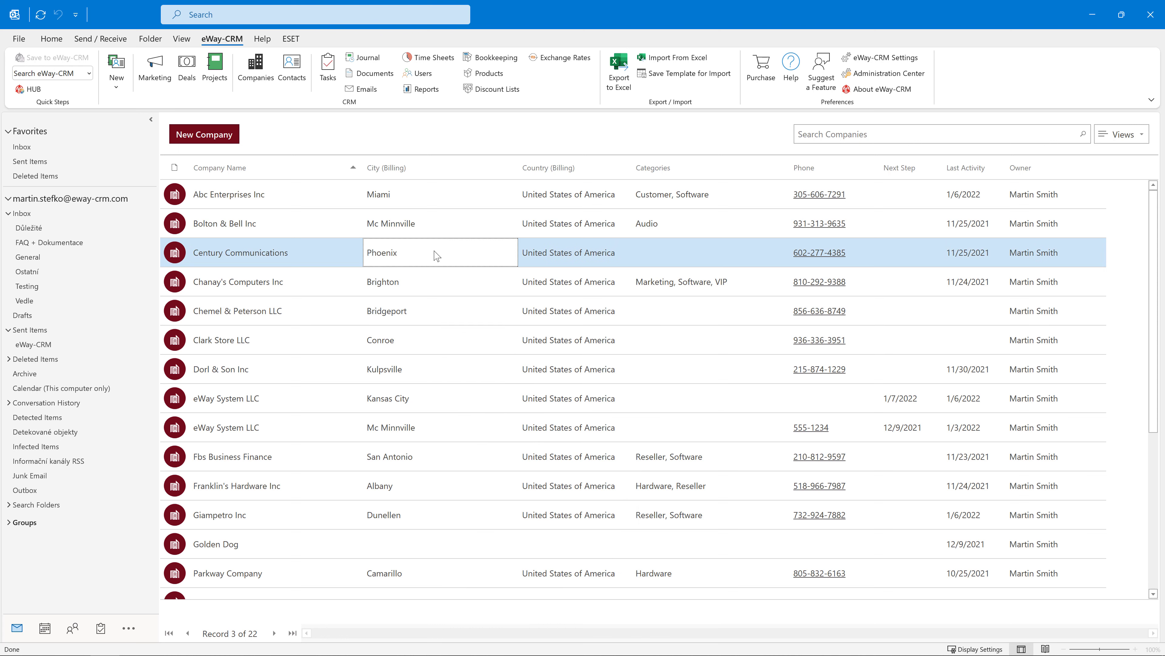
Step: In the Century Communications record, create a new Lecturing category and assign it
double_click(436, 256)
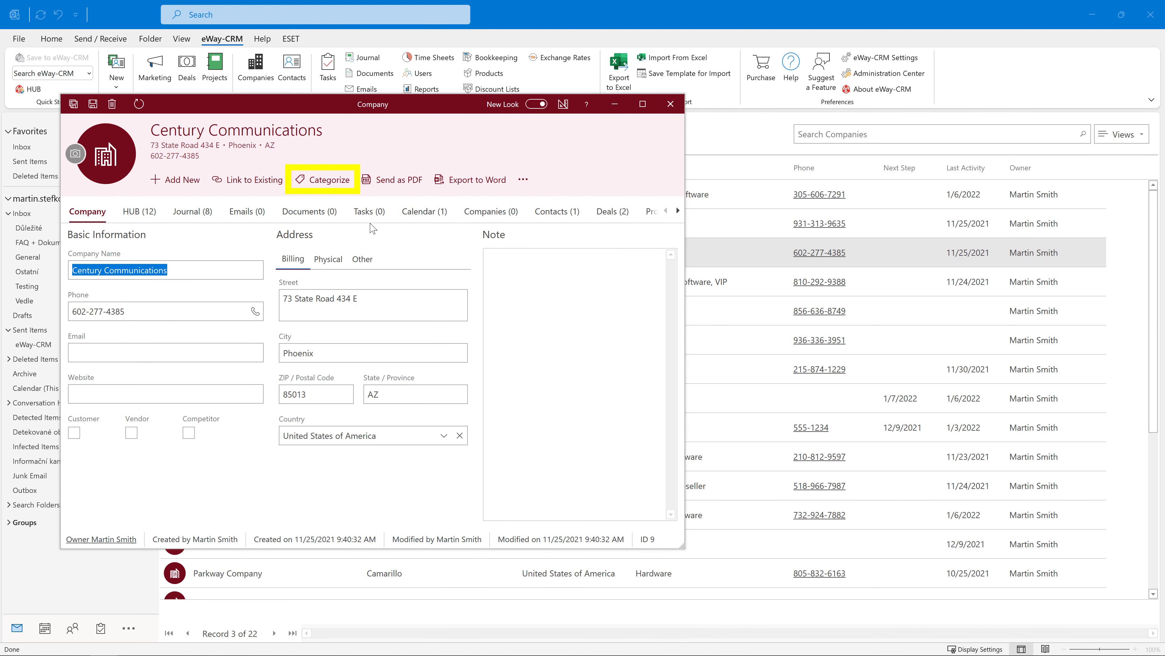
left_click(341, 182)
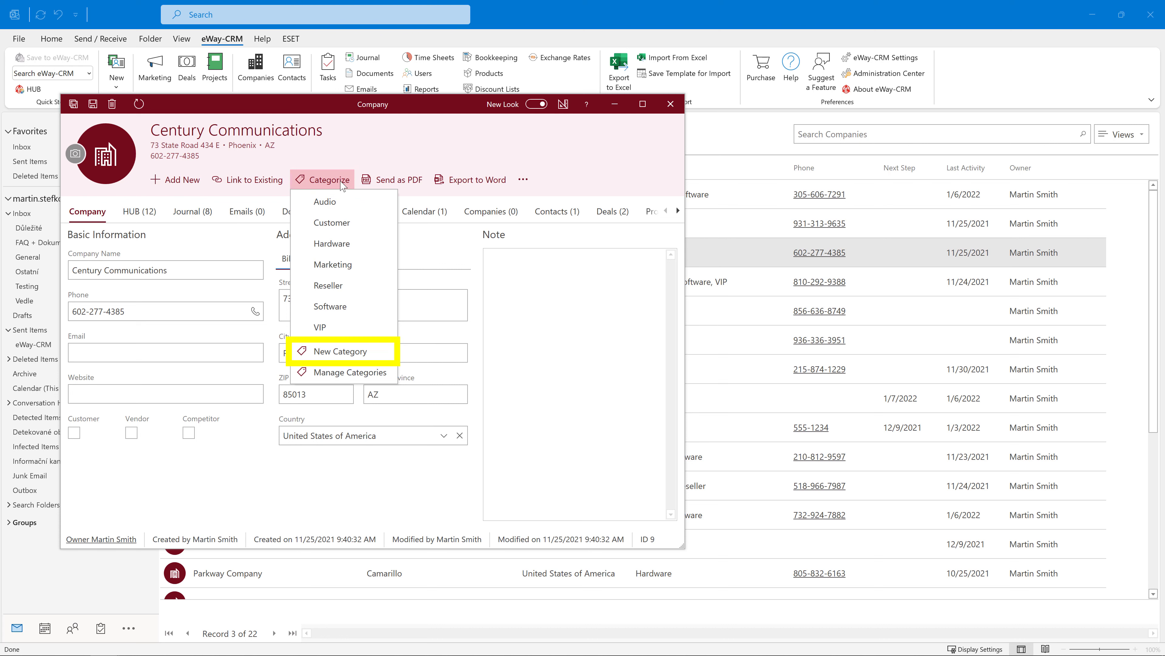
left_click(374, 354)
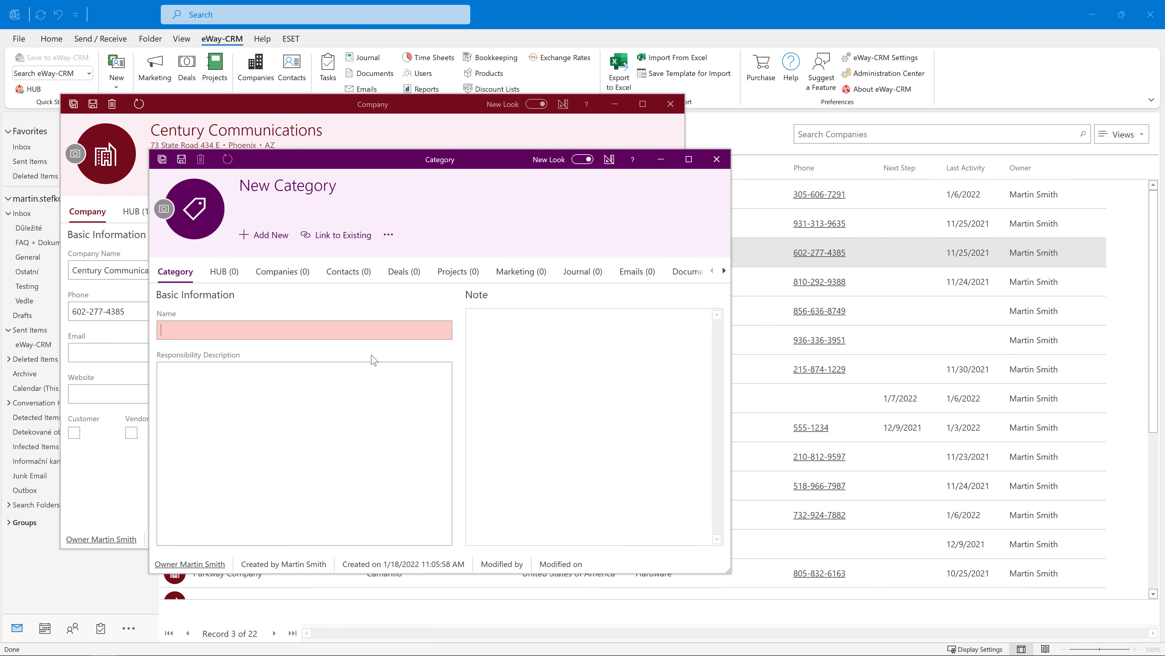
type("Lecturing")
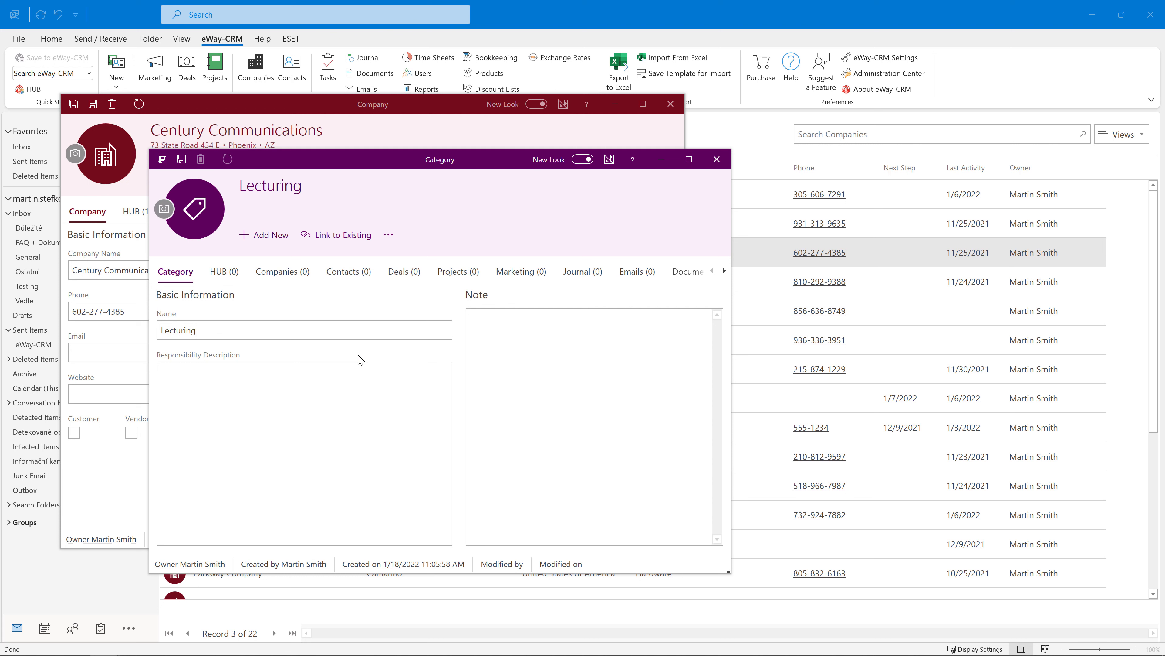
left_click(162, 158)
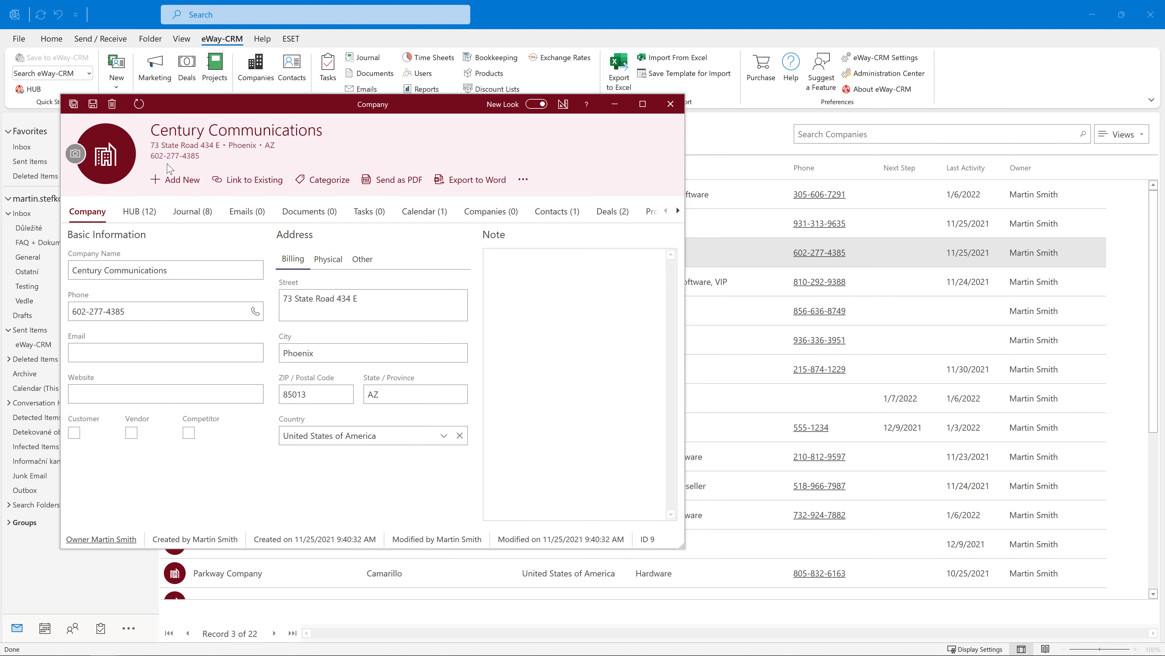
Step: Show the Categories section of the record to confirm Lecturing is assigned
left_click(678, 211)
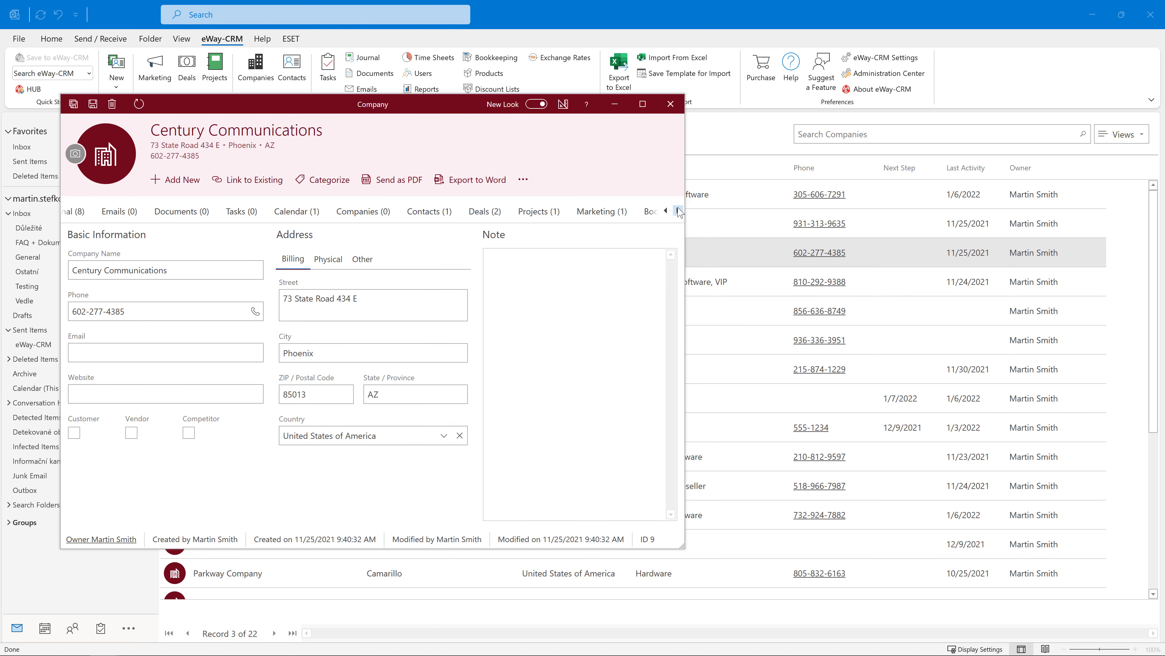
left_click(678, 211)
left_click(525, 213)
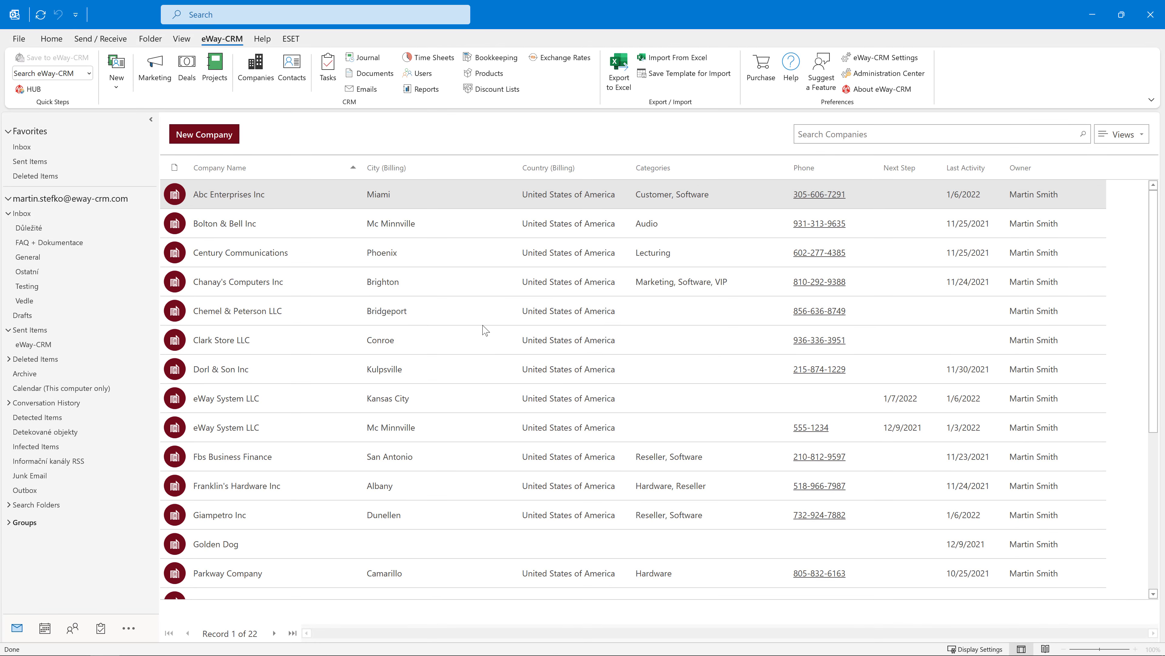
Step: Tag Chemel & Peterson LLC with the Customer category
left_click(485, 306)
right_click(485, 307)
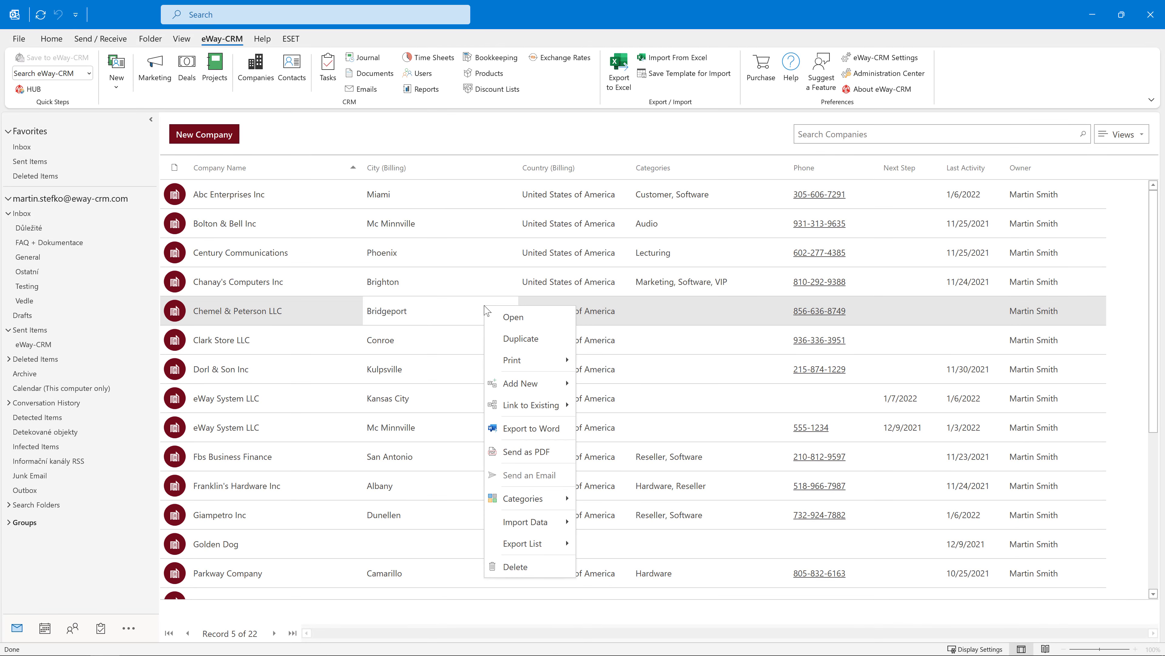
mouse_move(550, 499)
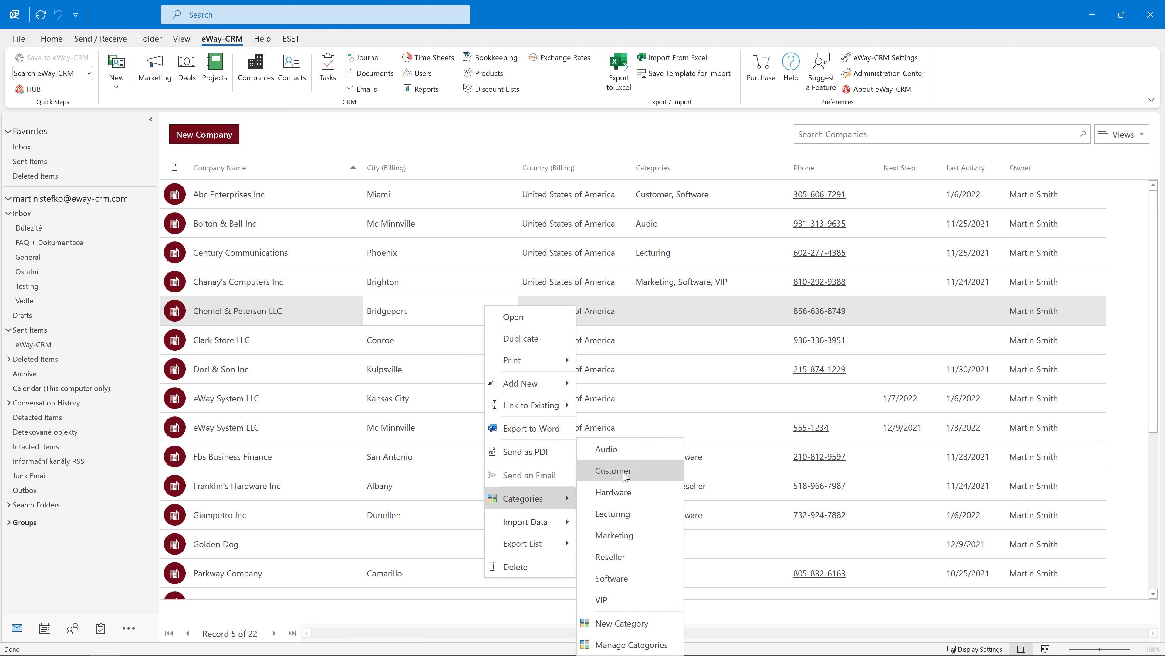
left_click(667, 473)
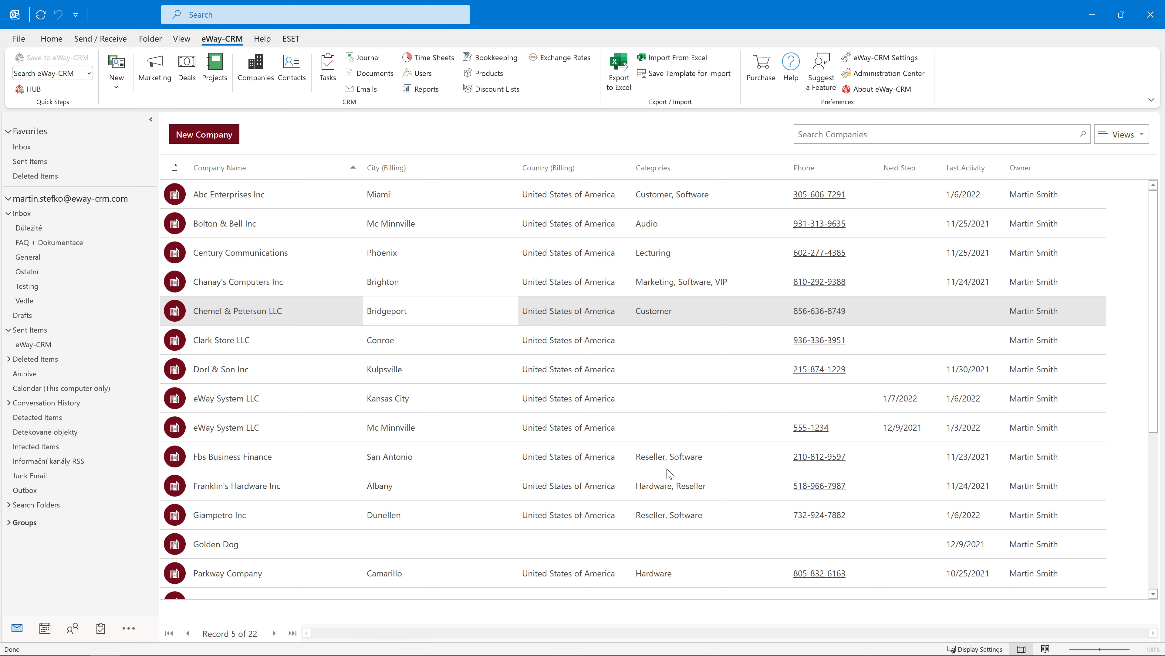
Step: Tag the seven companies from Chanay's Computers Inc to Fbs Business Finance with Hardware
left_click(501, 282)
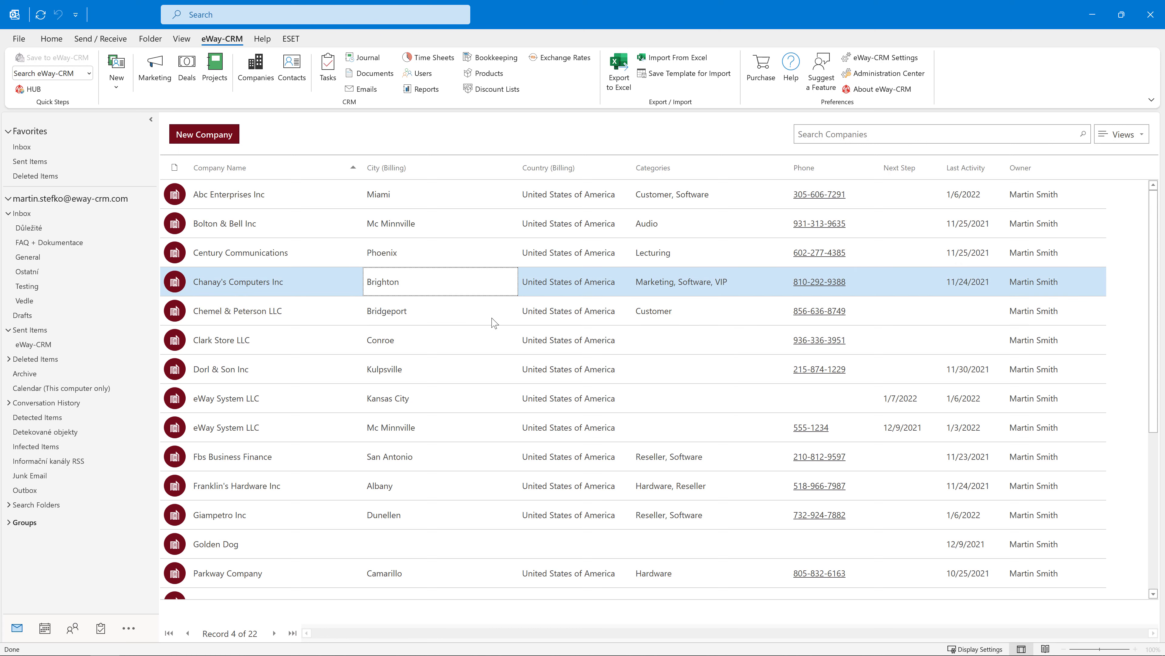
left_click(492, 459, "shift")
right_click(492, 459)
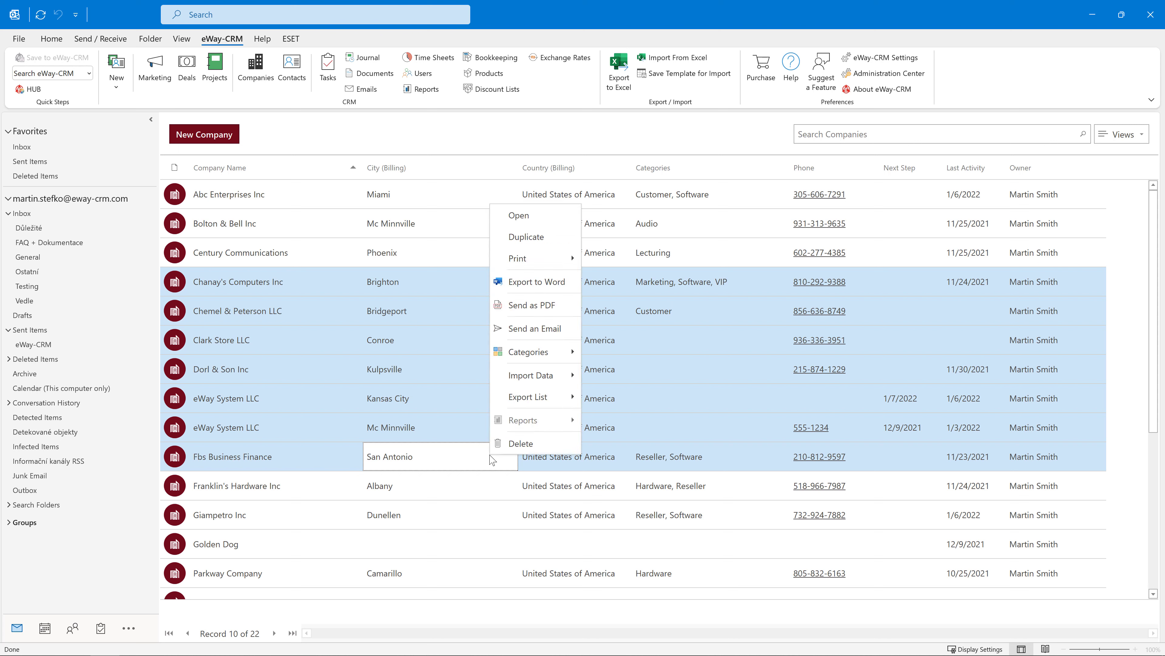
mouse_move(541, 356)
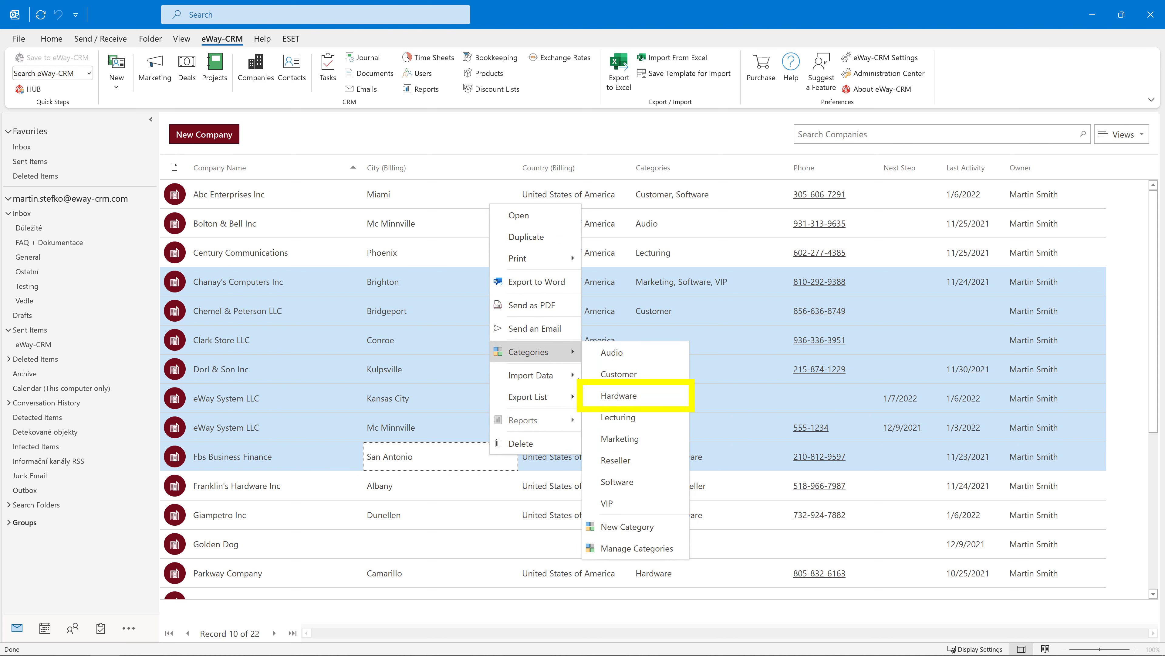
left_click(658, 403)
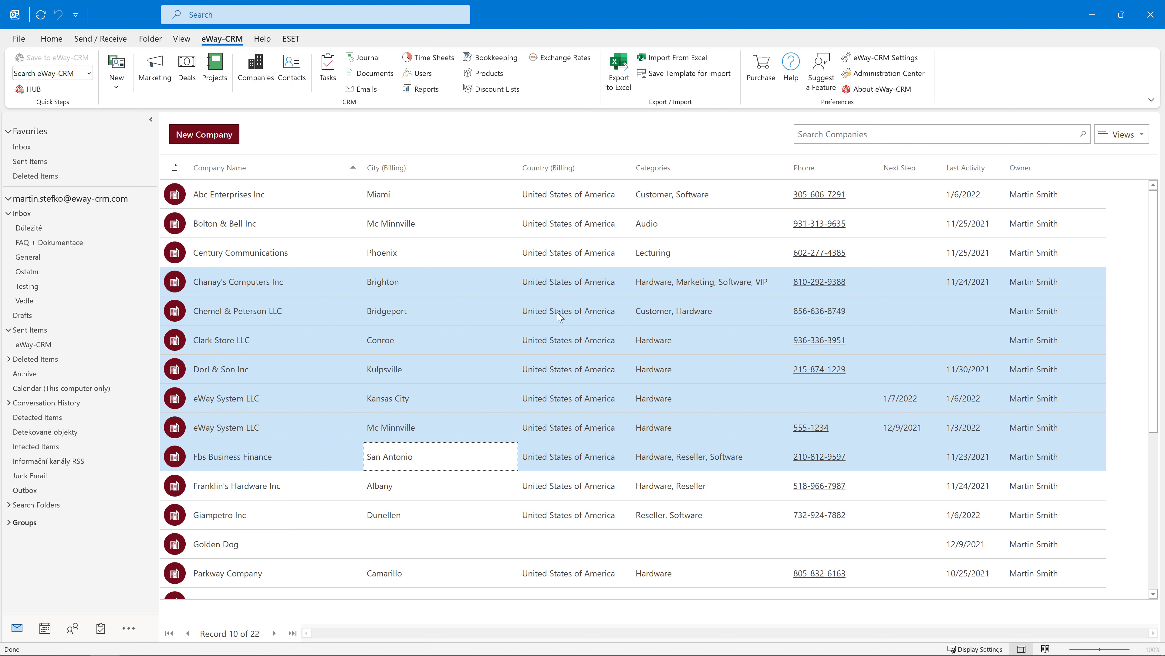
Step: Add Hardware to Bolton & Bell Inc's categories and check its Categories section
double_click(470, 234)
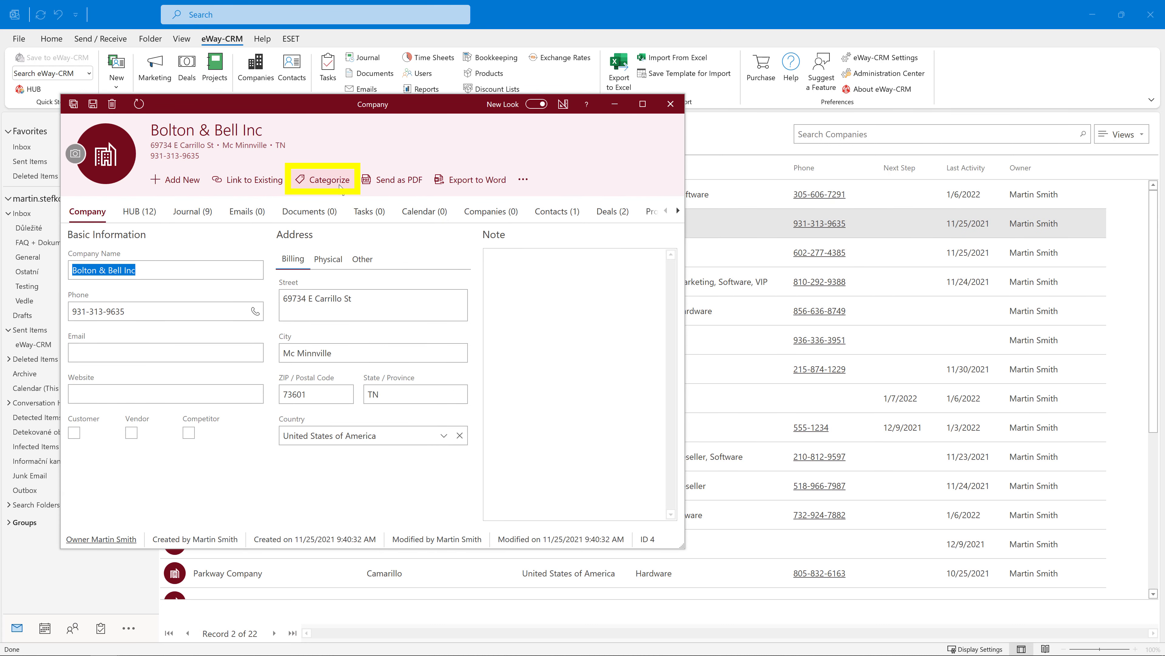
left_click(327, 179)
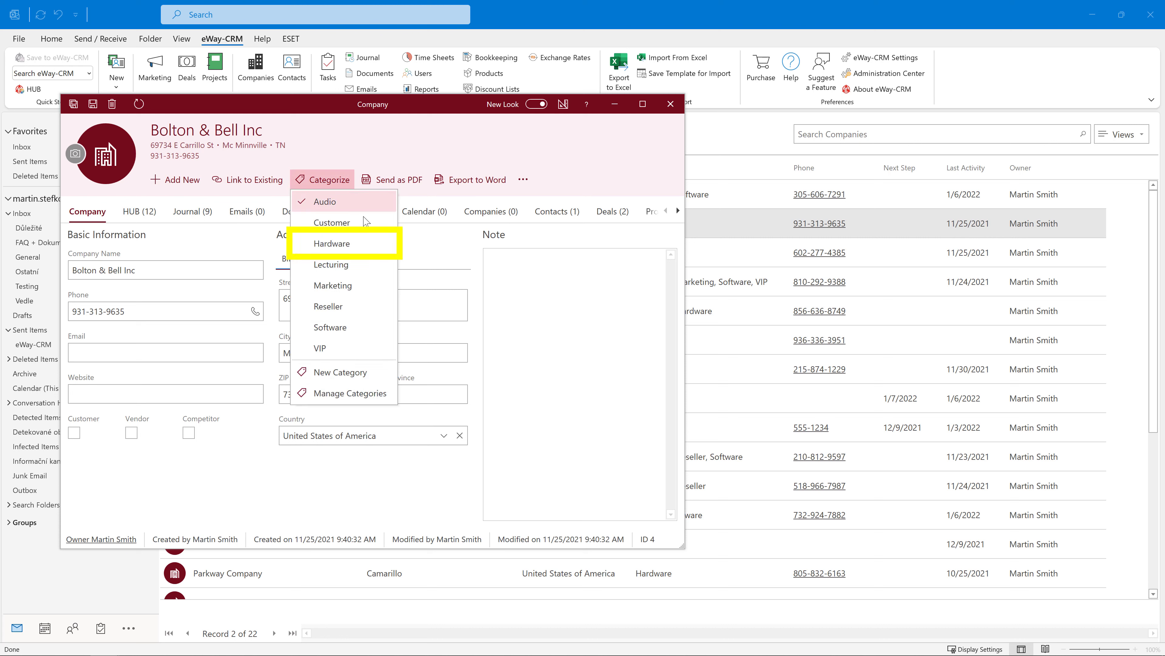
left_click(376, 248)
left_click(678, 210)
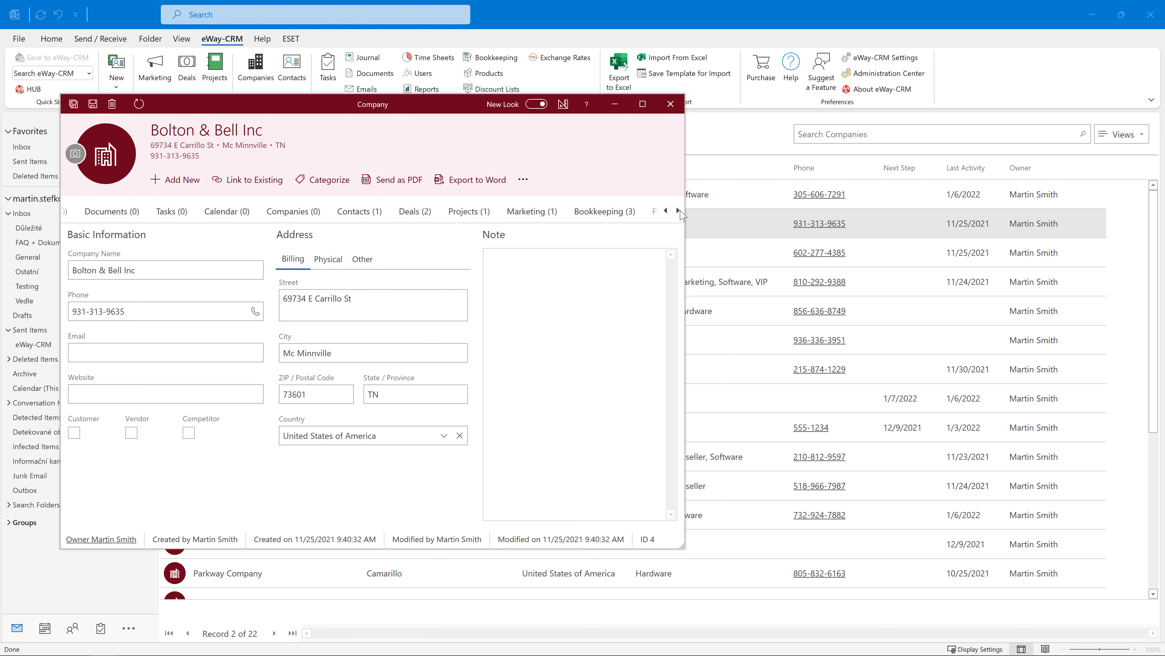
left_click(678, 210)
left_click(611, 215)
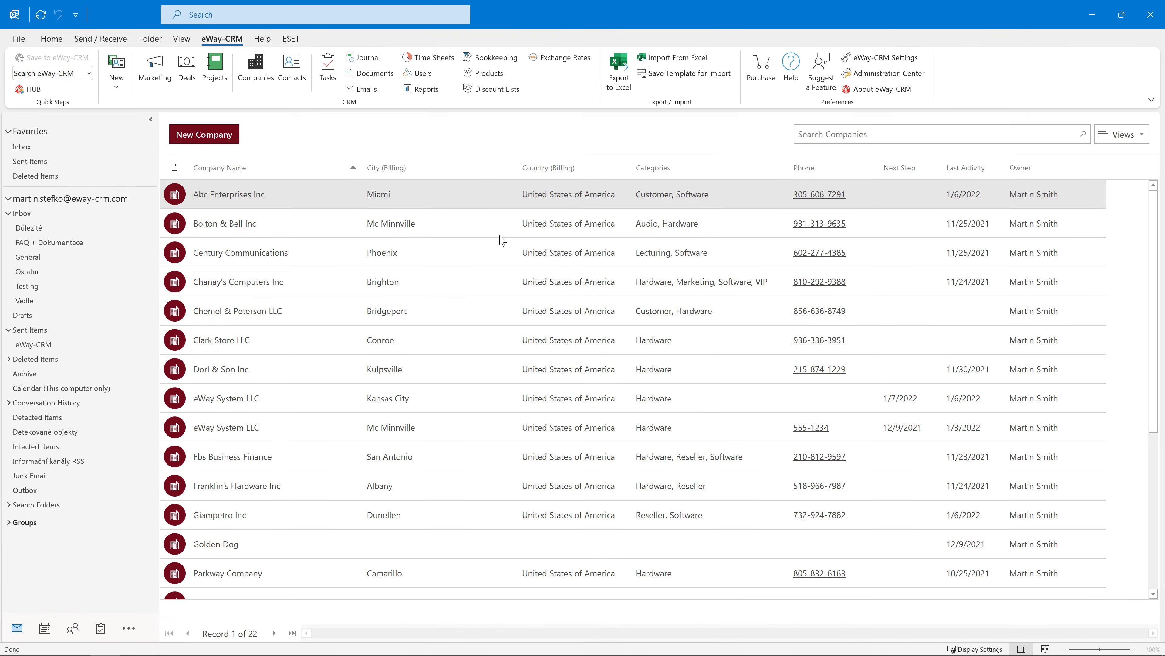
left_click(503, 255)
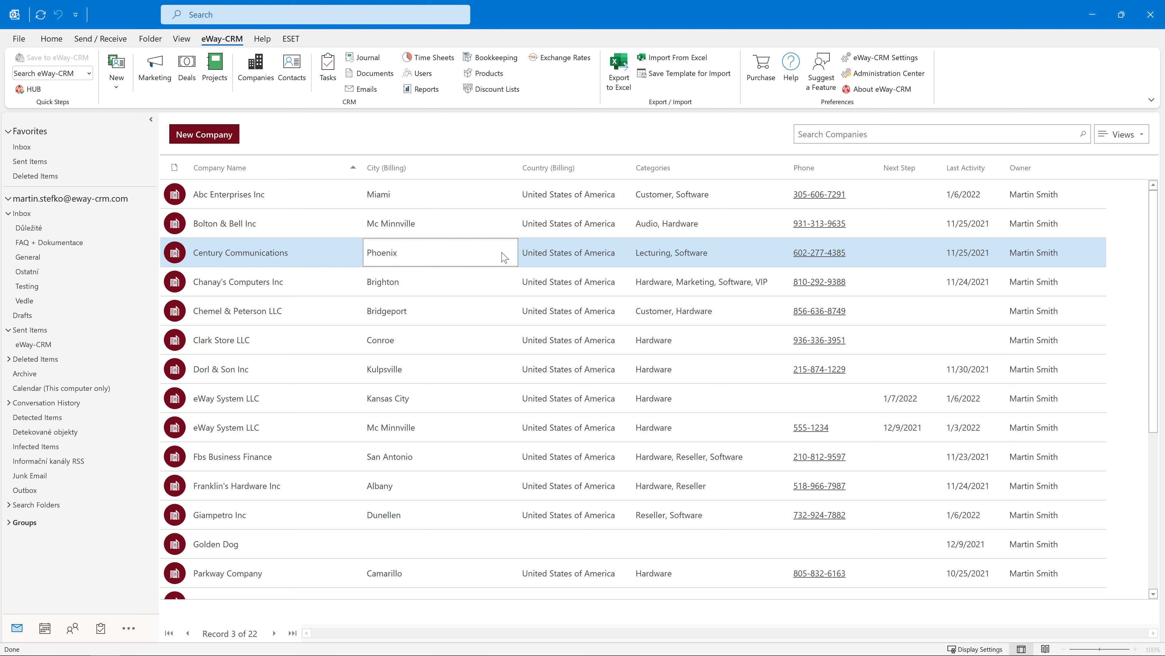
Step: Open Century Communications and display its assigned categories
double_click(504, 256)
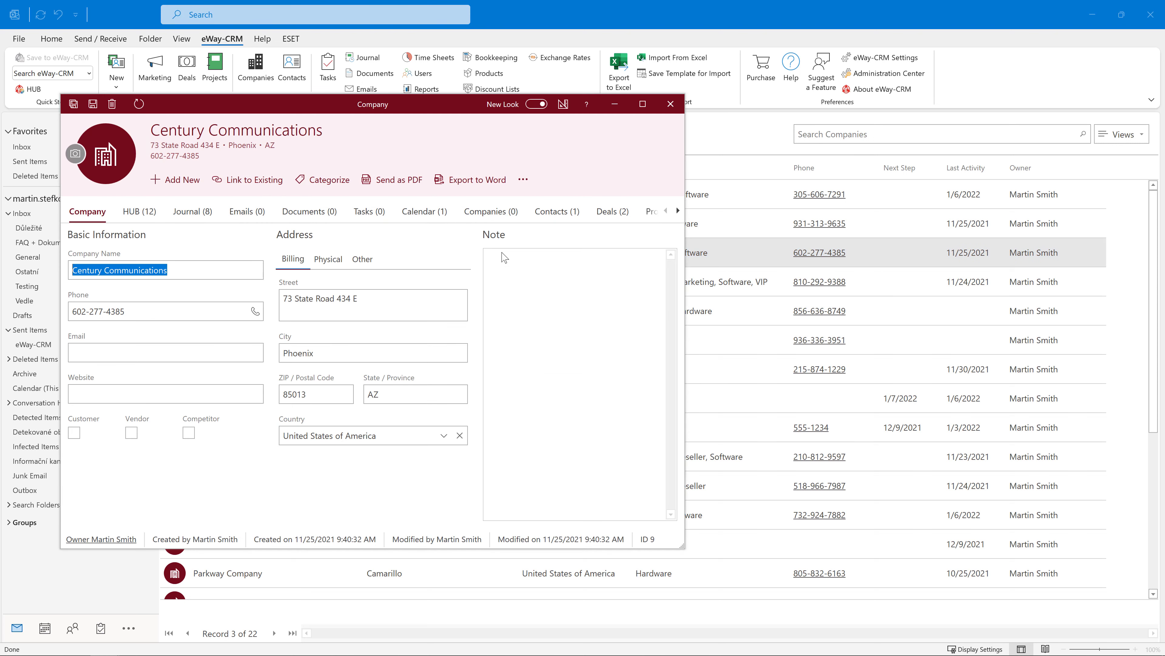
left_click(676, 211)
left_click(676, 211)
left_click(676, 211)
left_click(530, 212)
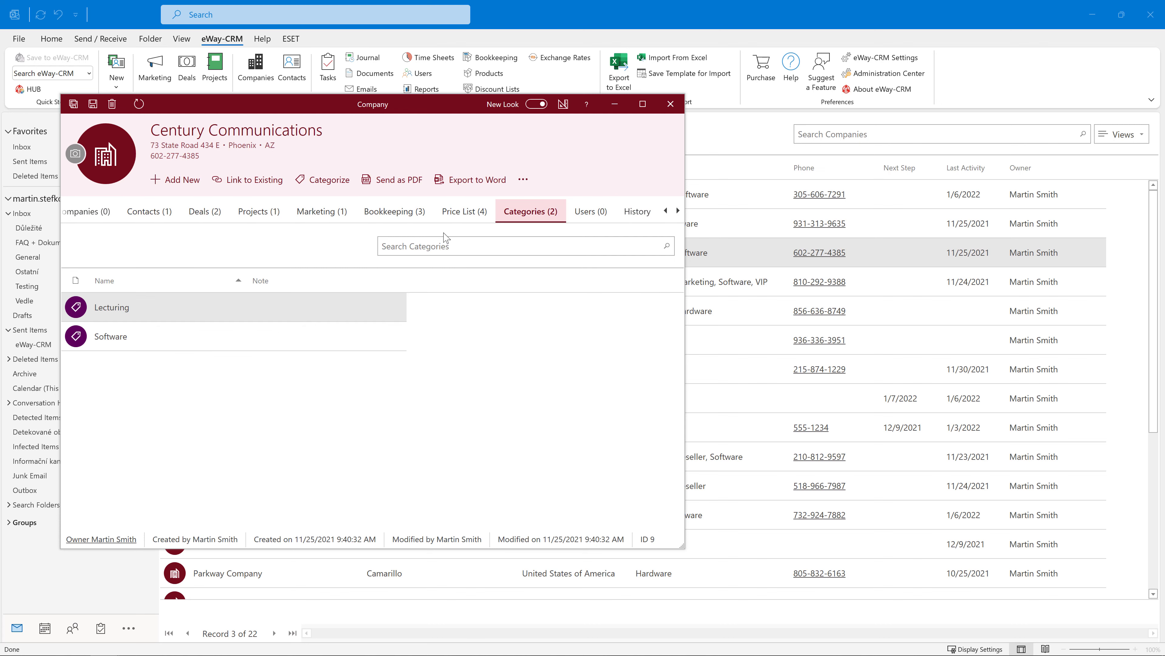
Step: Delete the Lecturing category, then remove Software from Century Communications
left_click(142, 314)
double_click(142, 314)
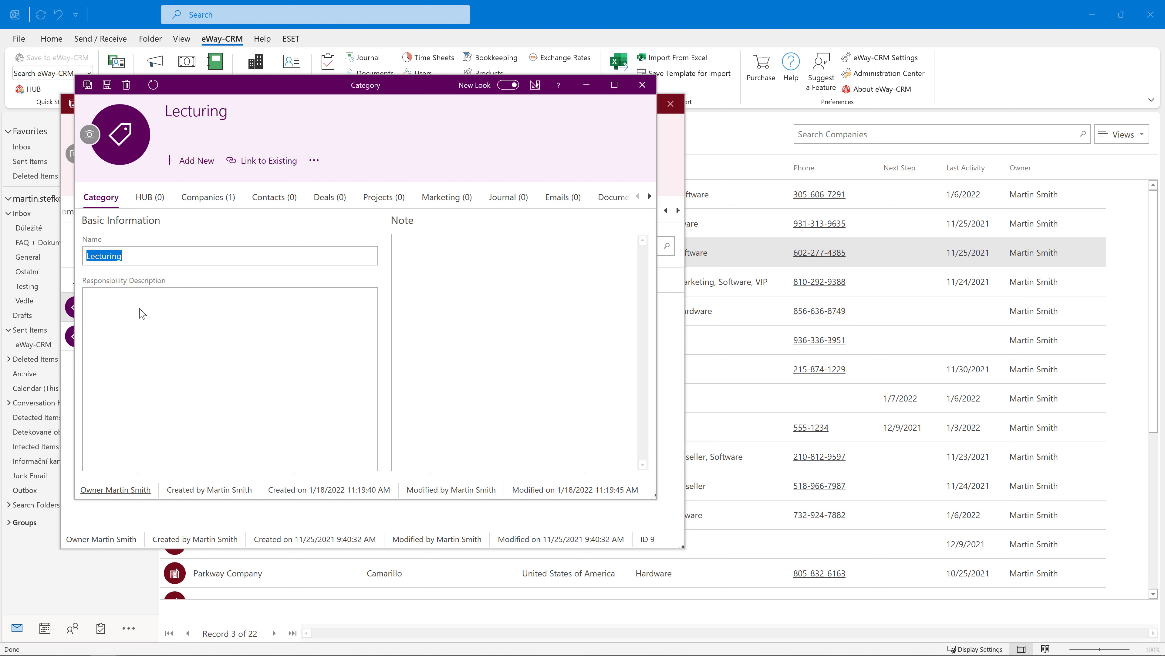
left_click(162, 257)
type("2")
left_click(127, 86)
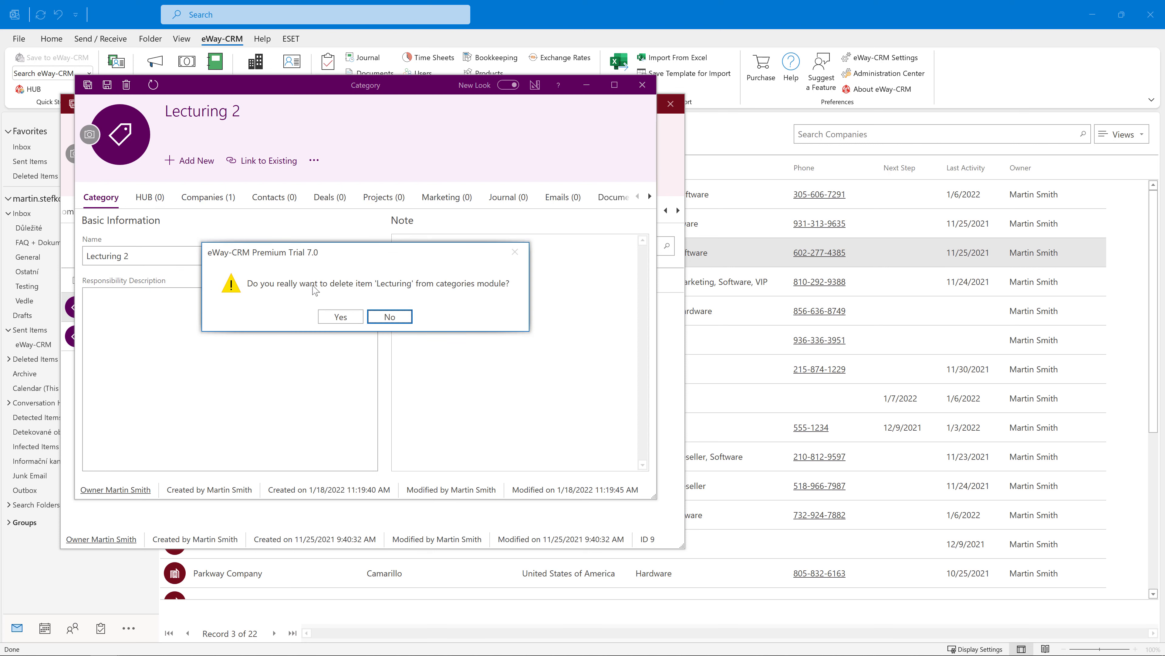
left_click(344, 318)
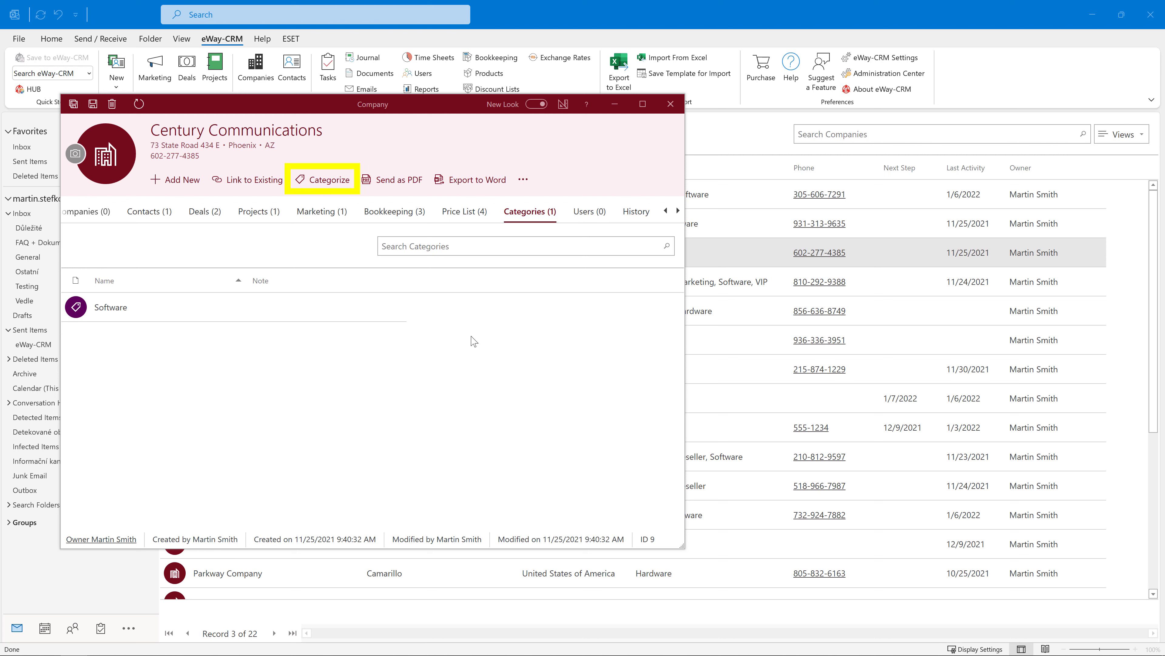
left_click(328, 179)
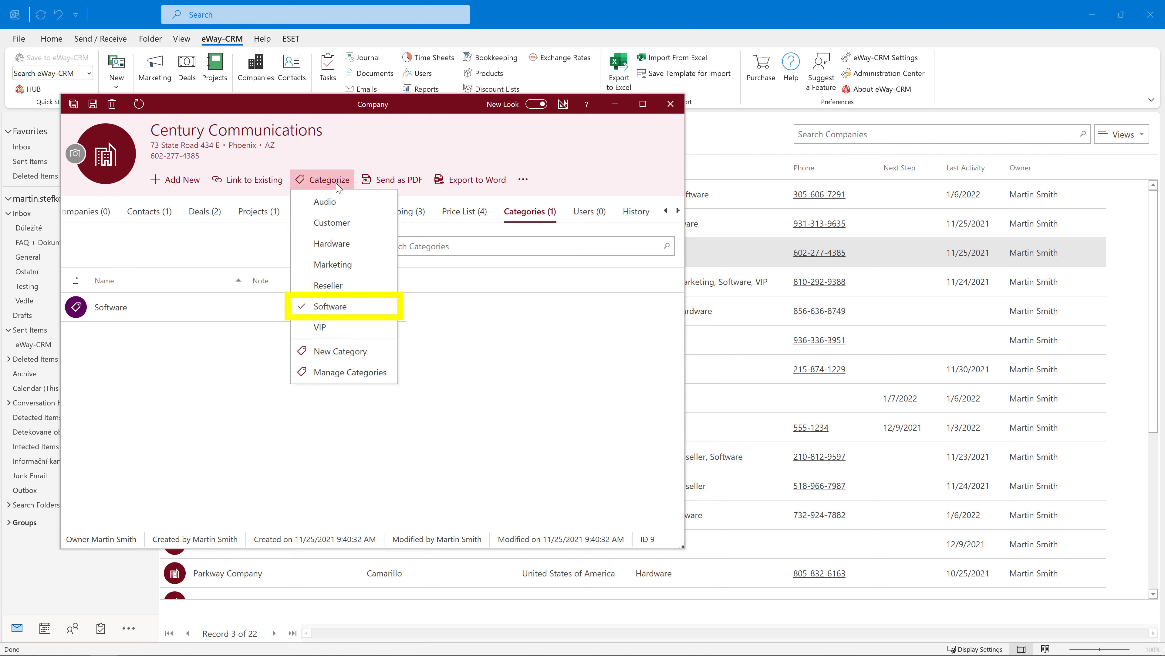
left_click(348, 306)
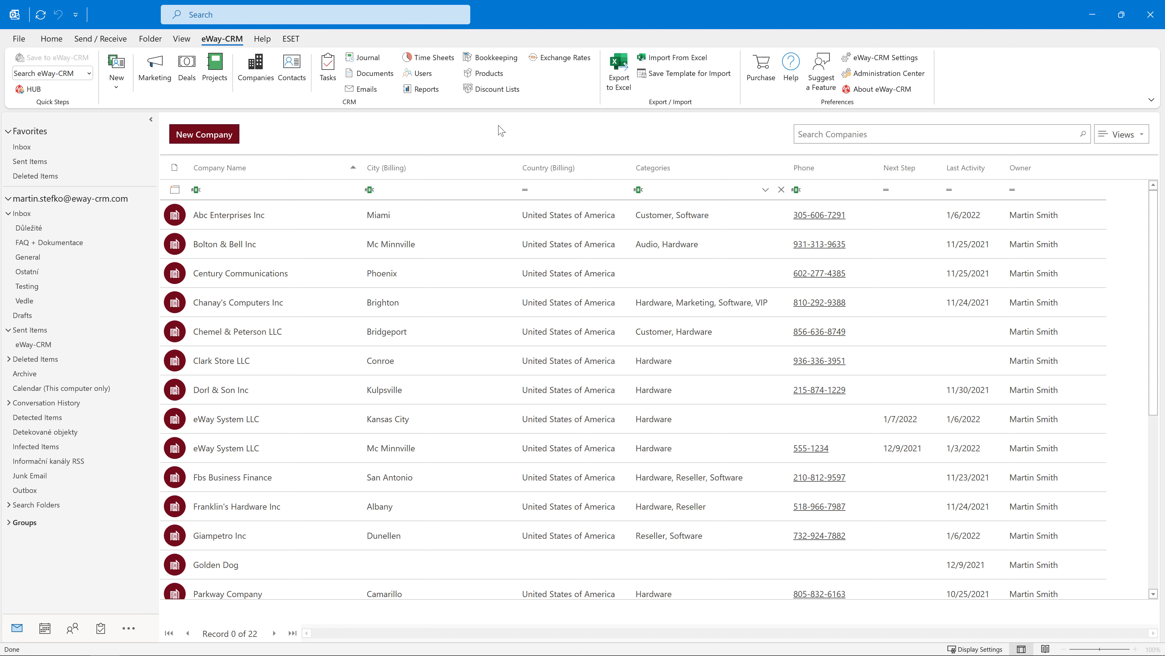
Step: Filter the companies list by the Hardware category, then clear the filter
left_click(765, 189)
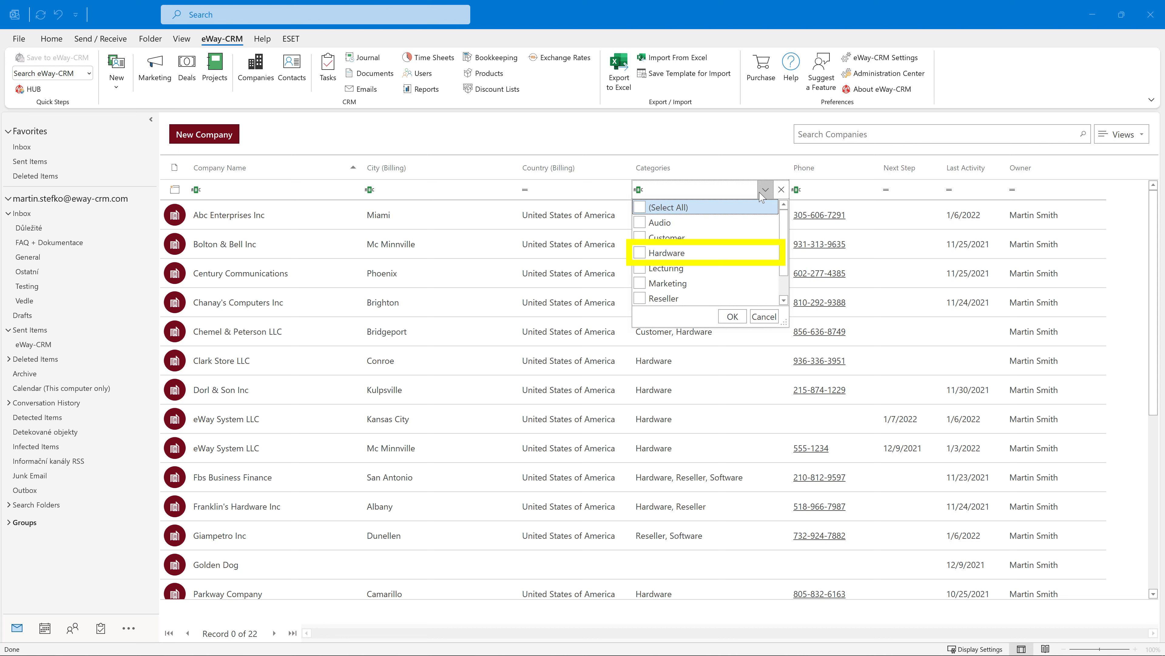
left_click(665, 252)
left_click(732, 316)
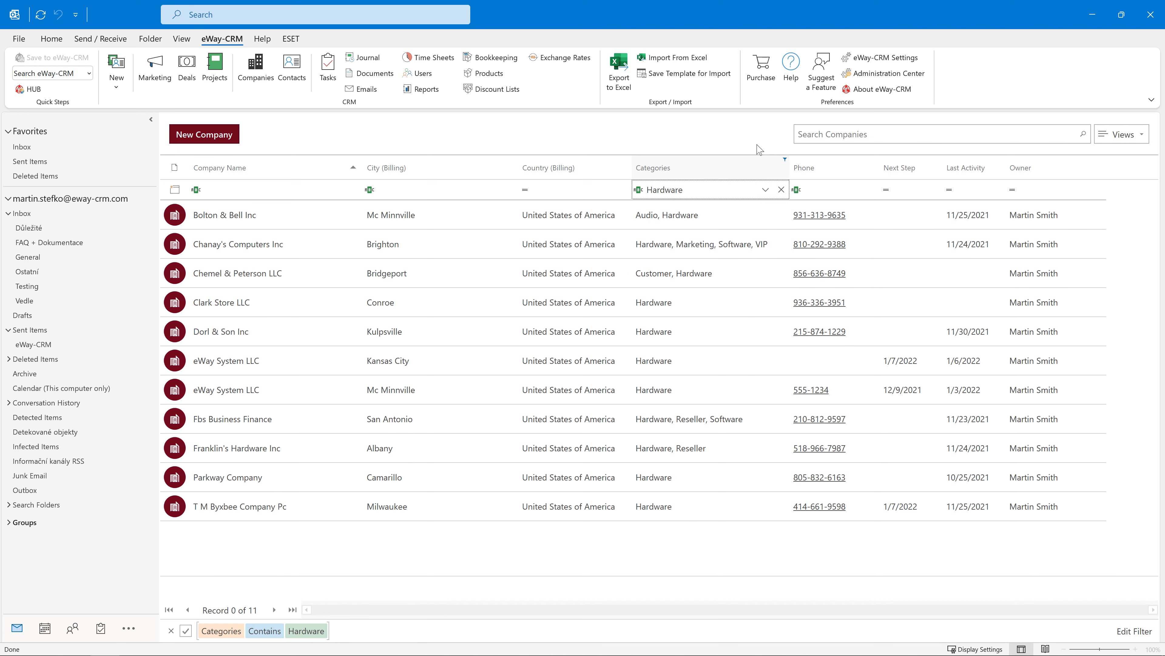
left_click(781, 189)
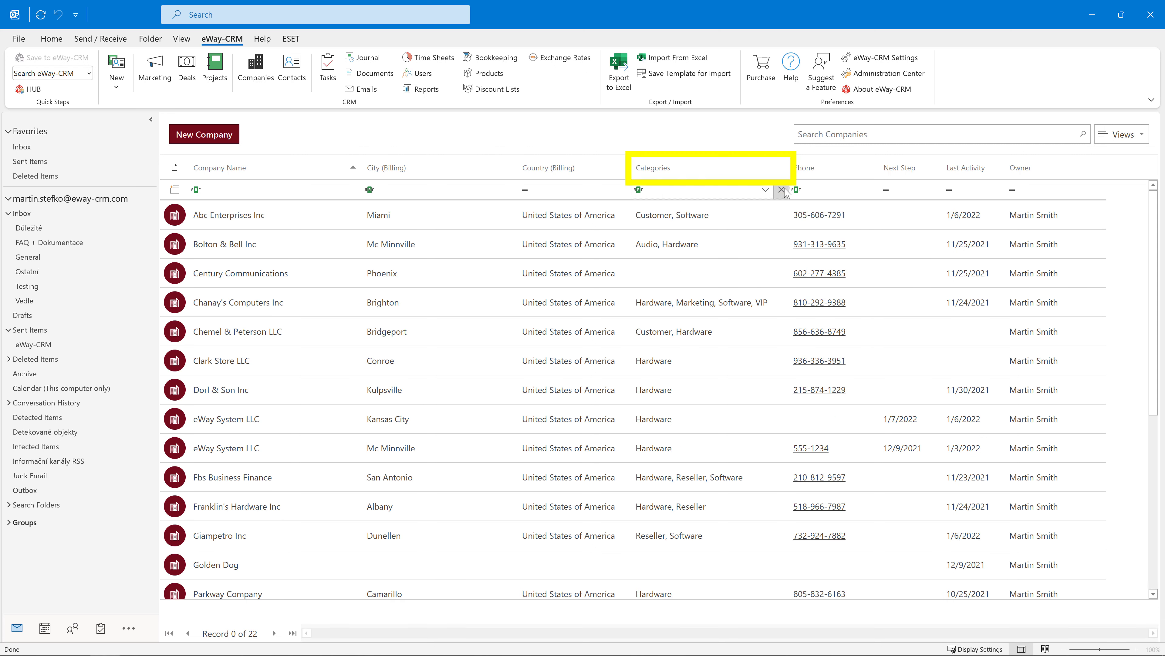
Step: Group the companies by Categories, fully expand the groups, and collapse the uncategorized group
right_click(720, 166)
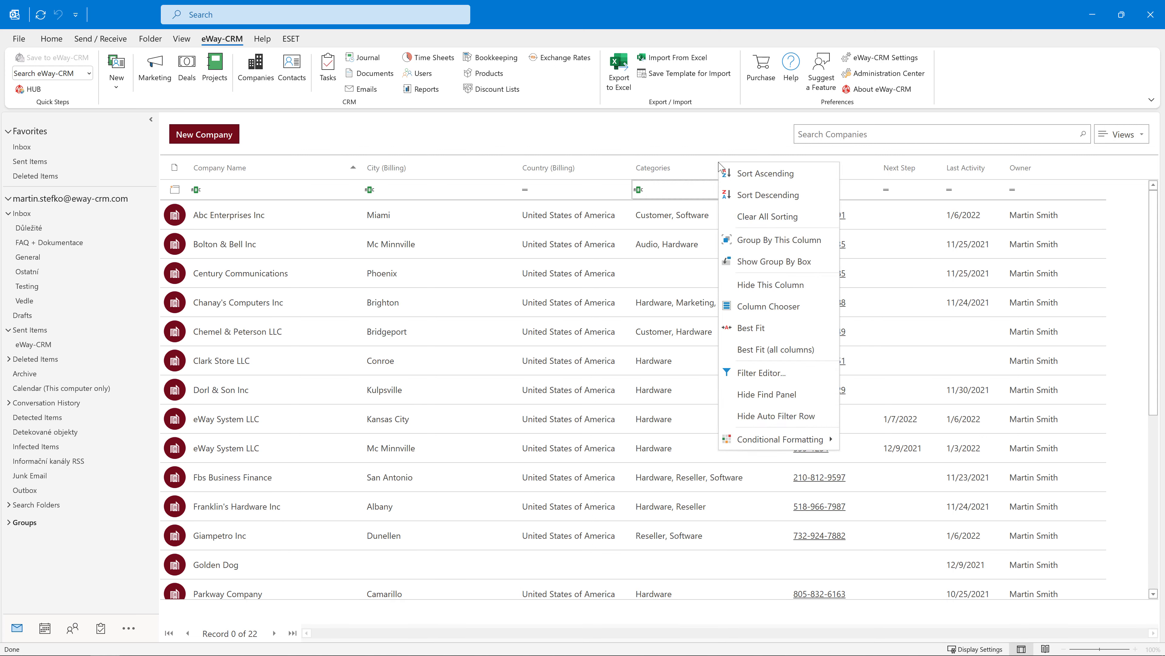
left_click(828, 243)
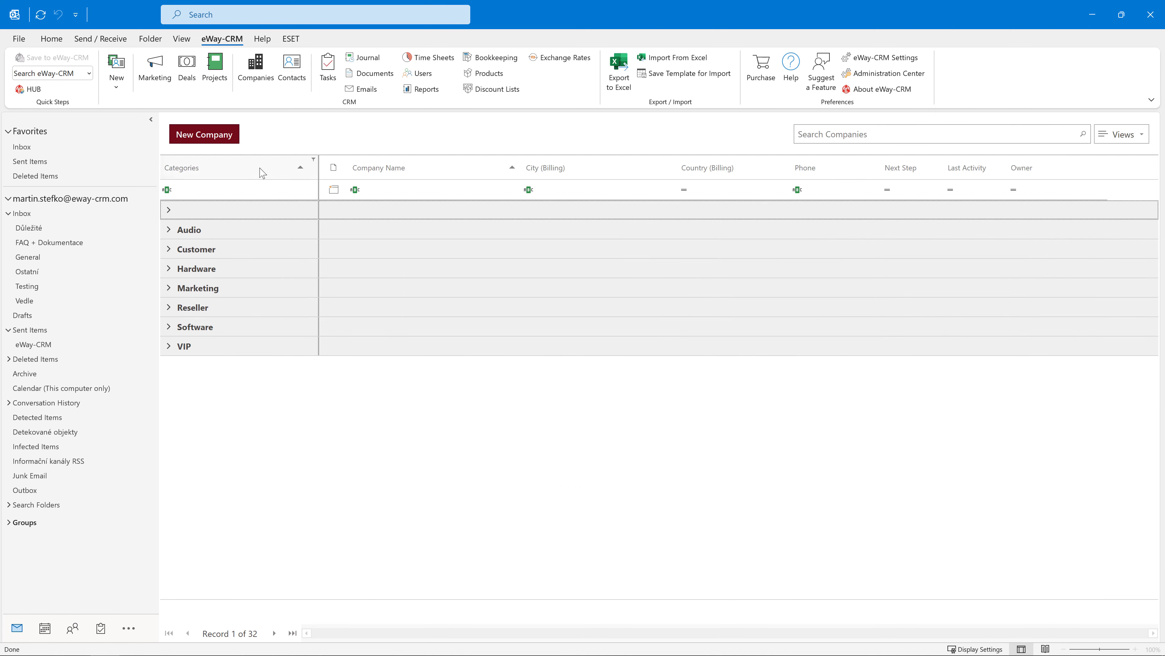
right_click(227, 164)
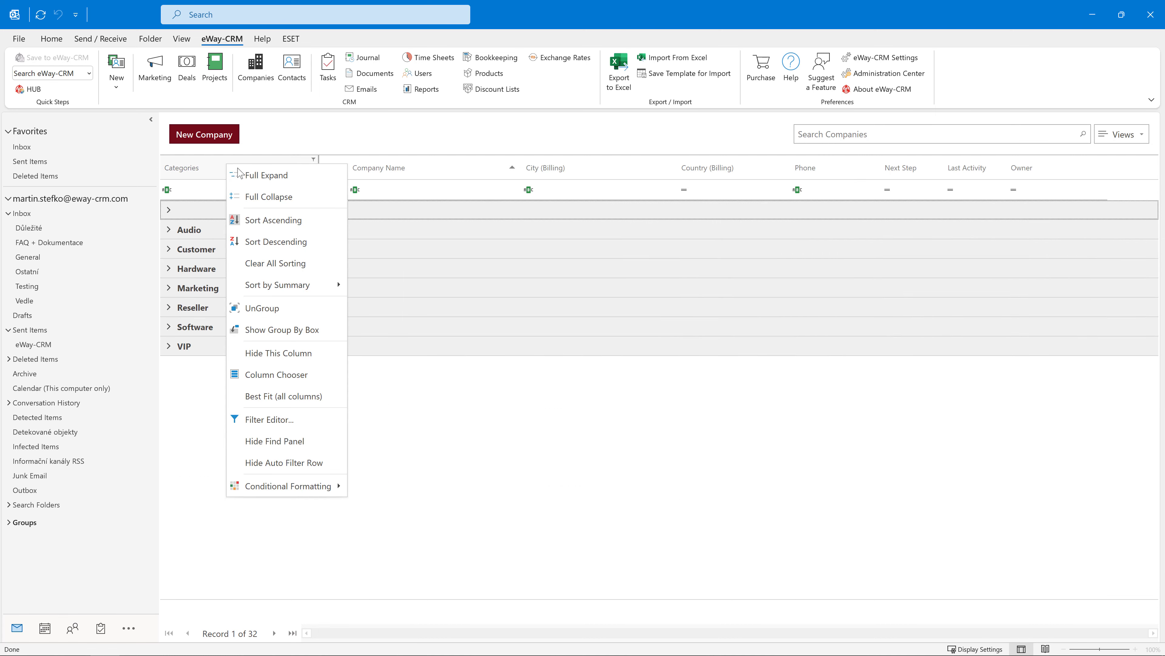
left_click(259, 178)
left_click(169, 211)
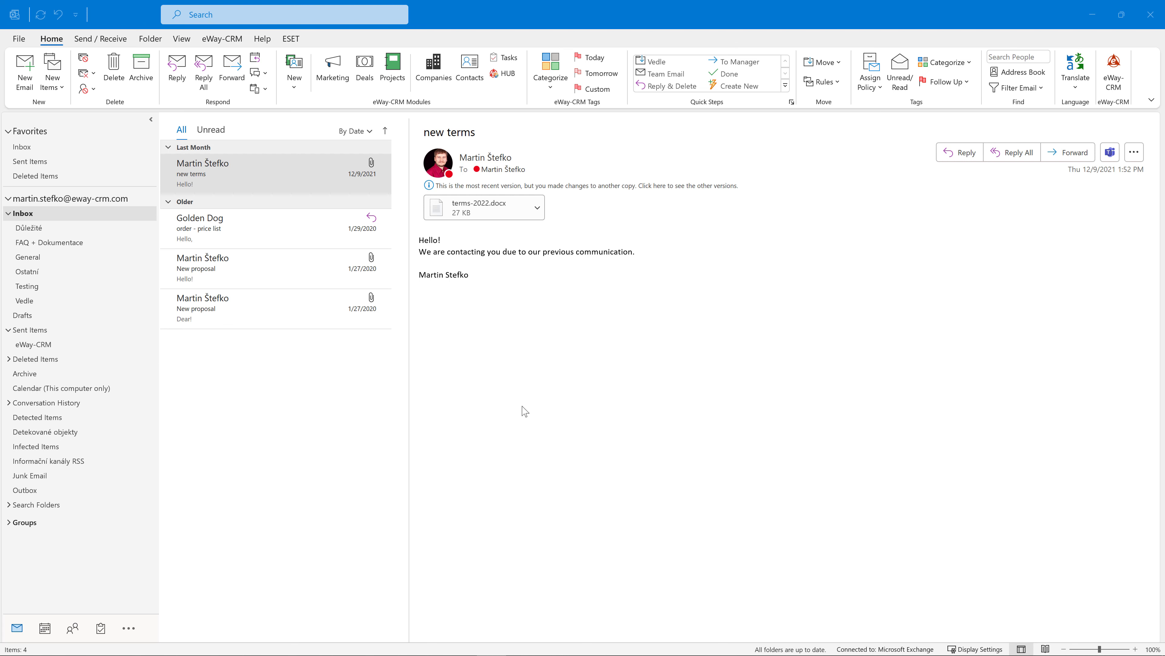
Step: Tag the Golden Dog price list email with the Marketing category via eWay-CRM
left_click(225, 38)
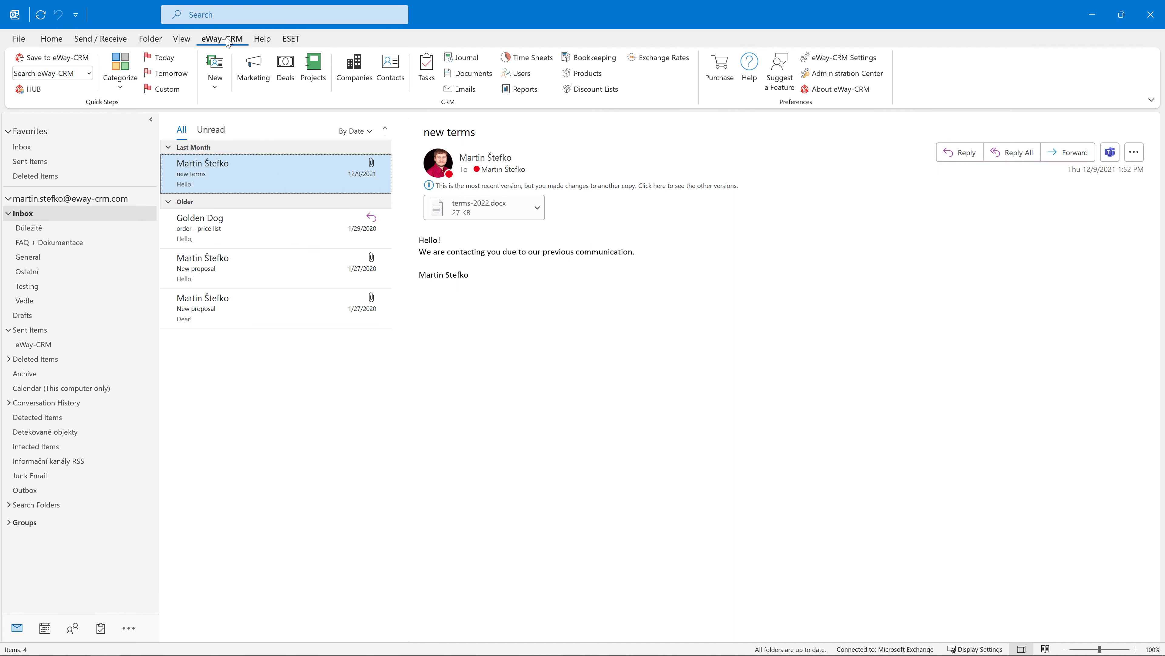
left_click(273, 237)
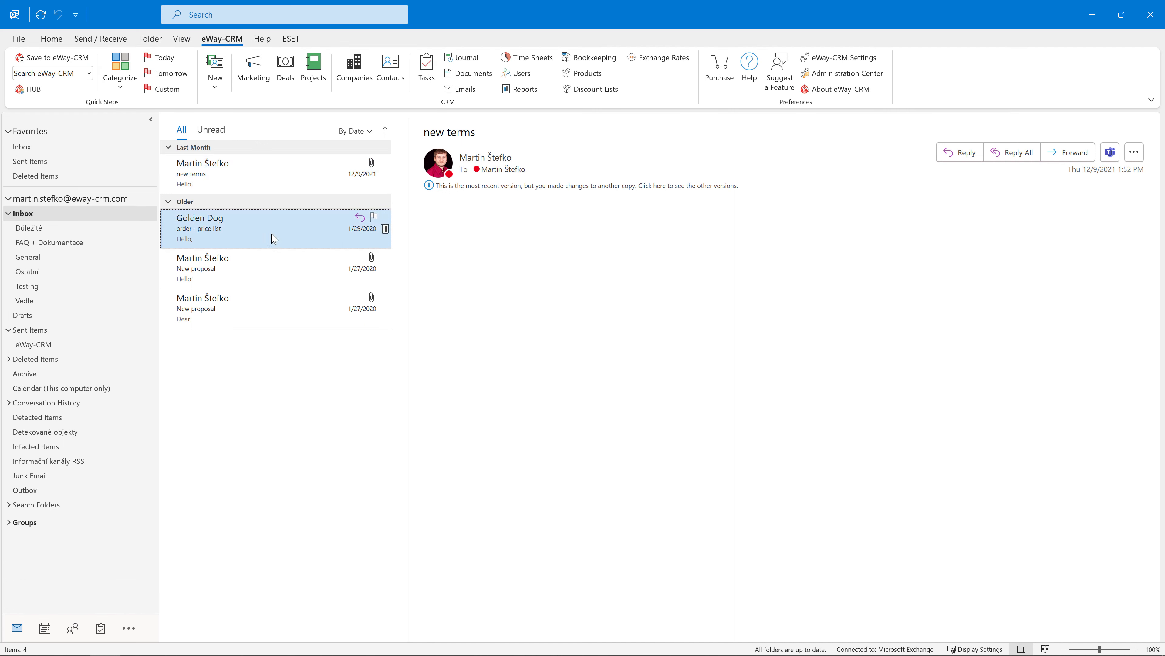
left_click(120, 86)
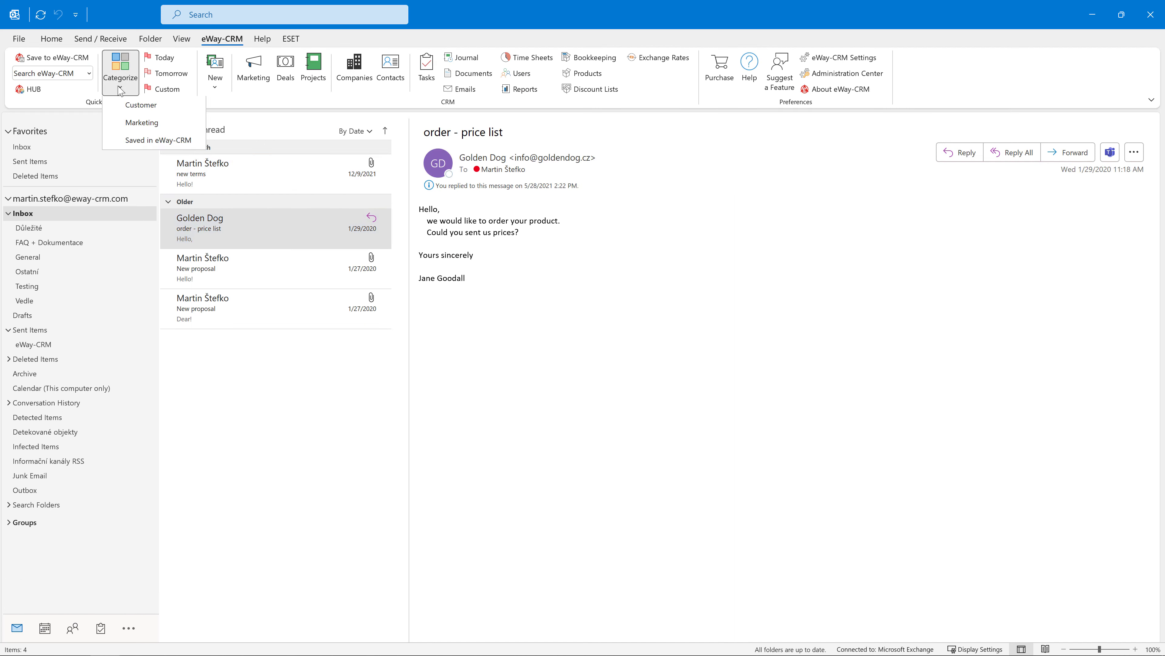
left_click(172, 124)
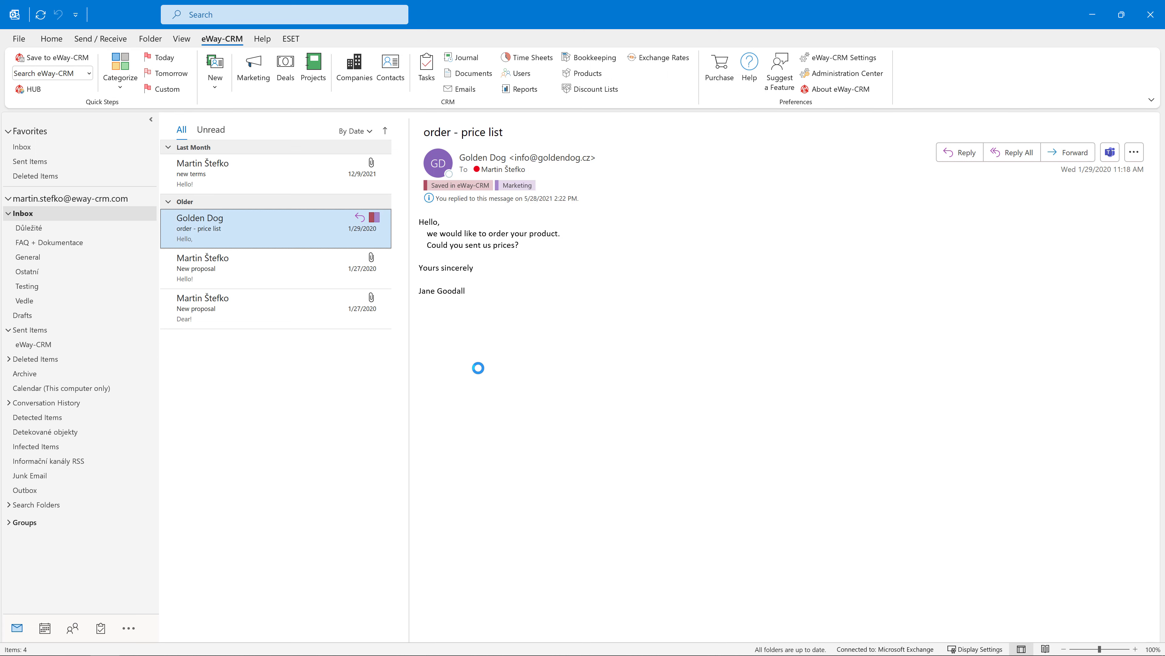
Step: Glance at Outlook's own category list, then display the New proposal email
left_click(51, 38)
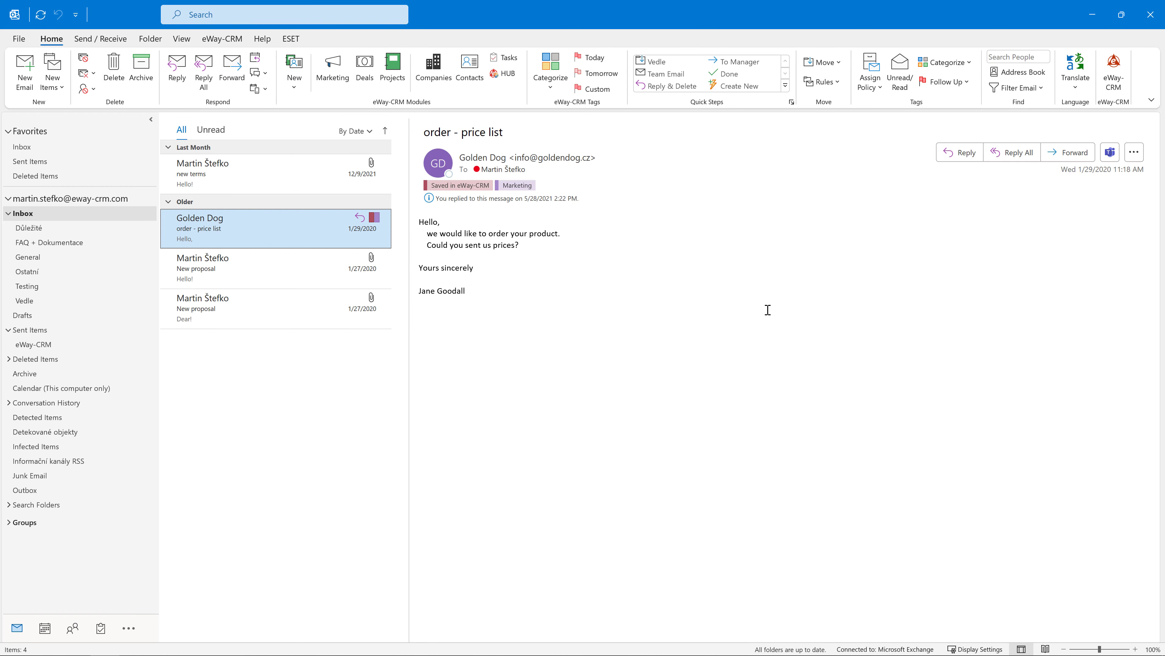
left_click(967, 63)
left_click(969, 65)
left_click(287, 270)
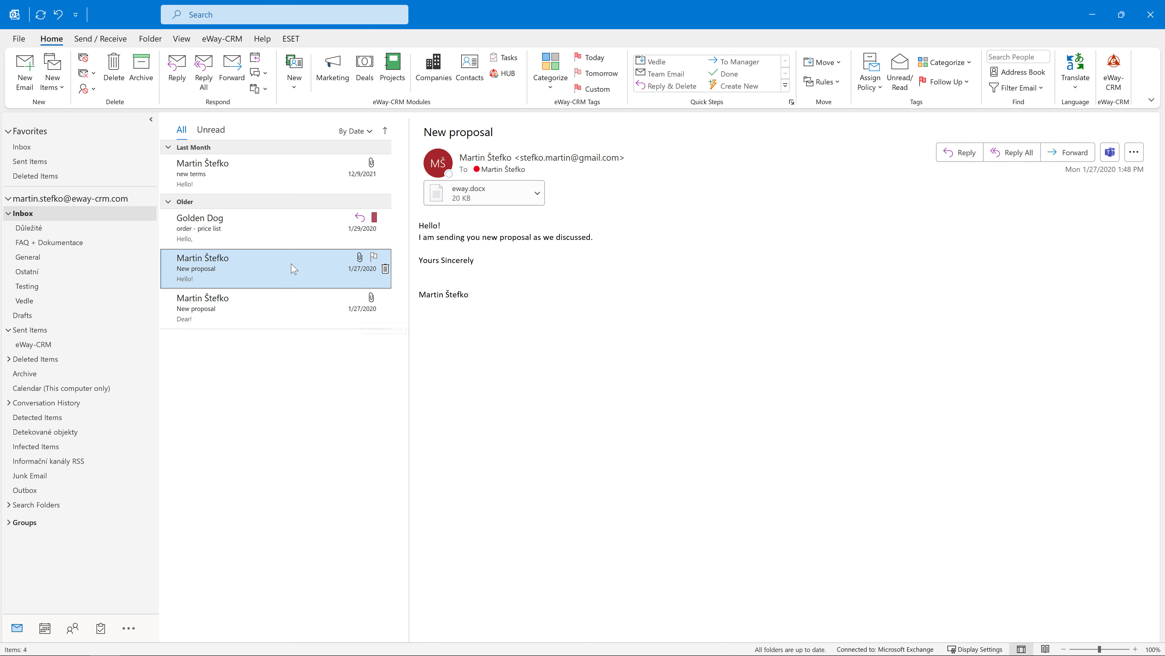
Step: Reply to the New proposal email with the pasted confirmation text and send it
left_click(973, 153)
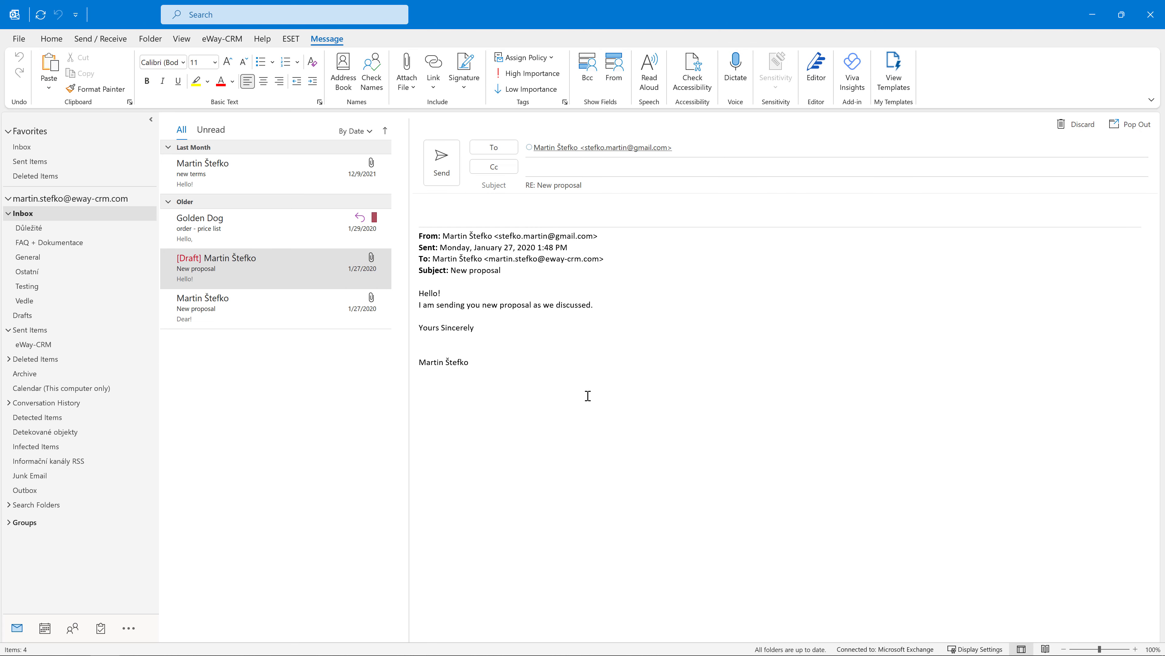
type("We are confirming this new proposal.  Yours sincerely  Eve Ayeen")
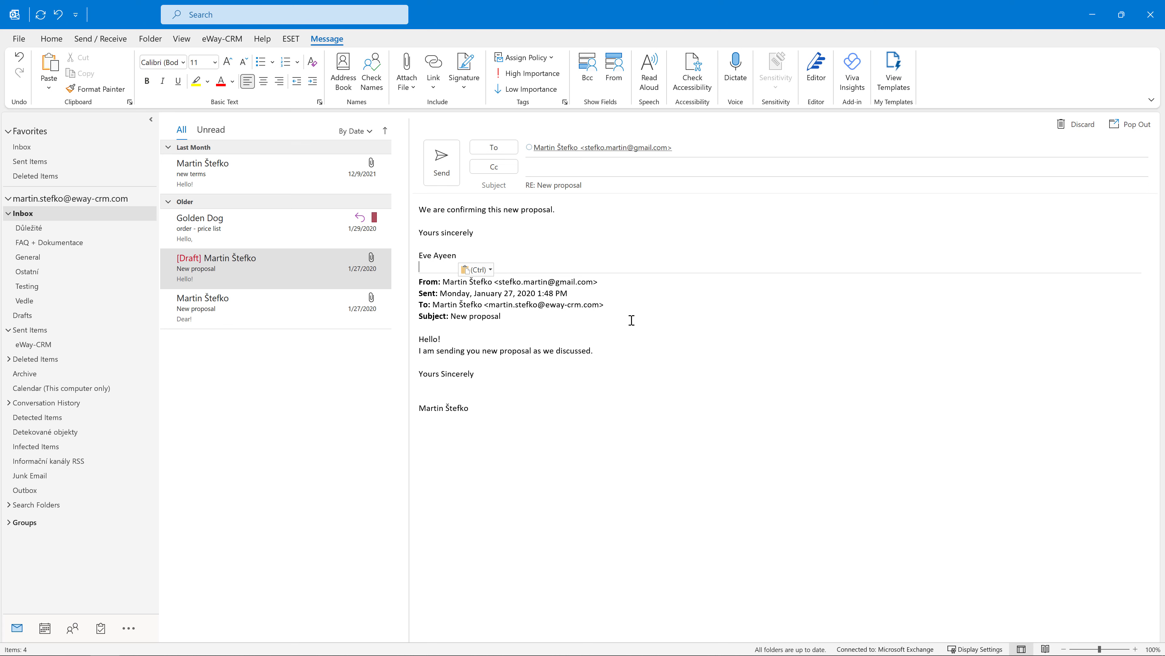
key("Escape")
left_click(445, 173)
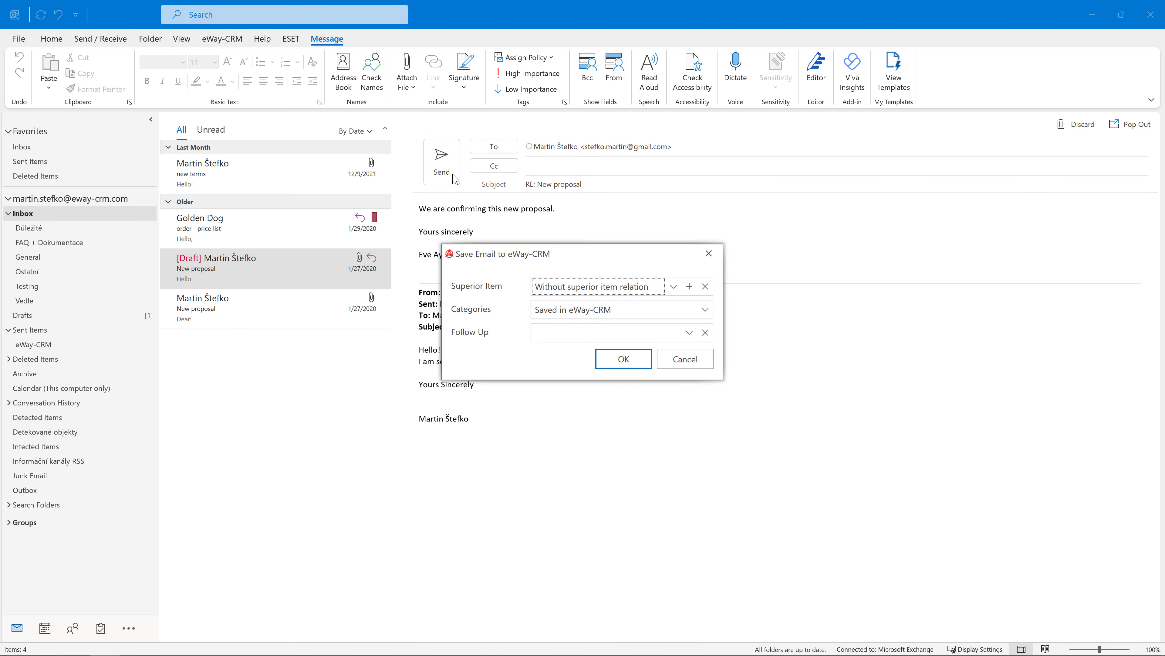
Step: Save the reply to eWay-CRM with Marketing as its only category
left_click(705, 309)
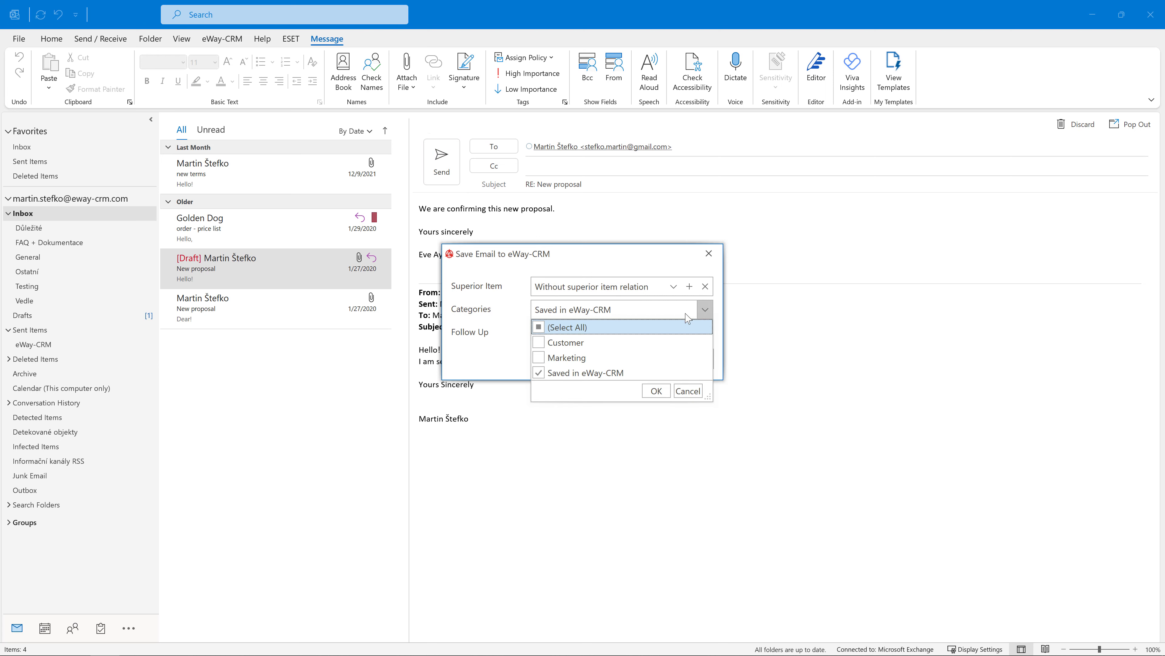
left_click(539, 373)
left_click(541, 358)
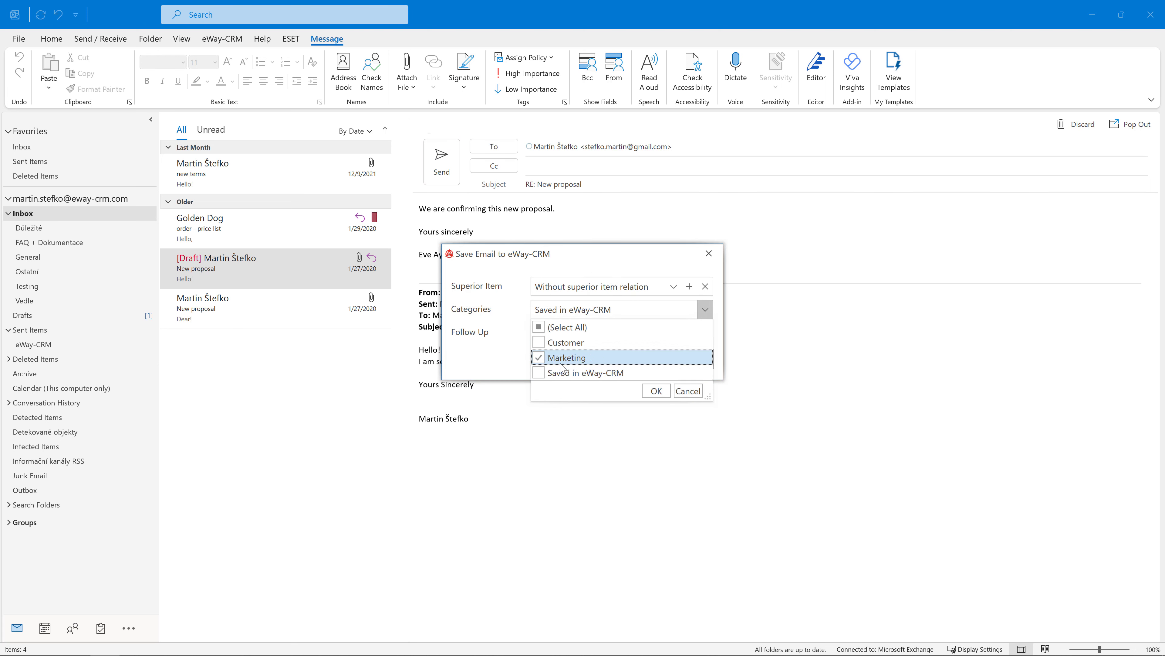
left_click(655, 389)
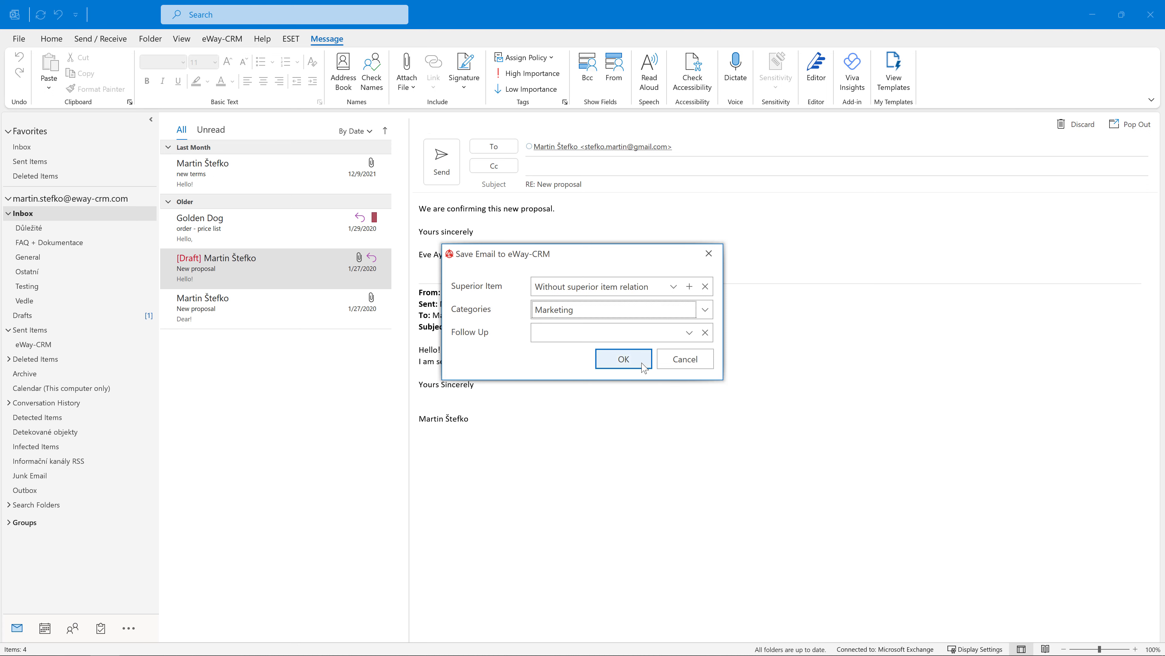
left_click(624, 359)
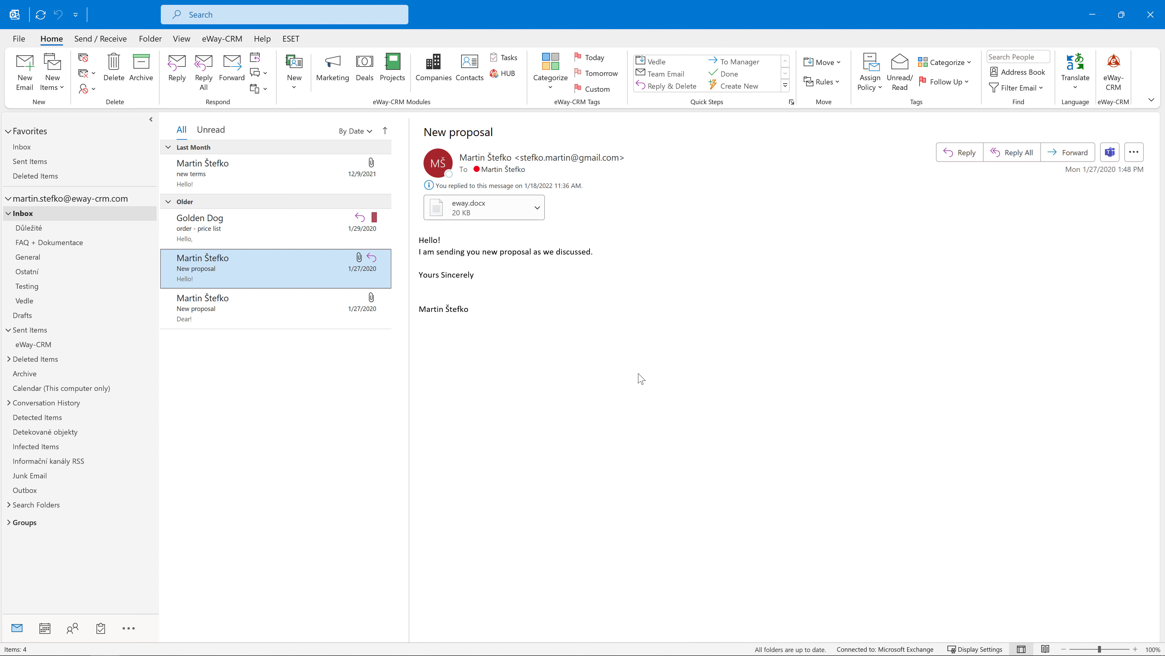
Step: Open the contact's record from the Contacts list and show its Emails tab
left_click(468, 79)
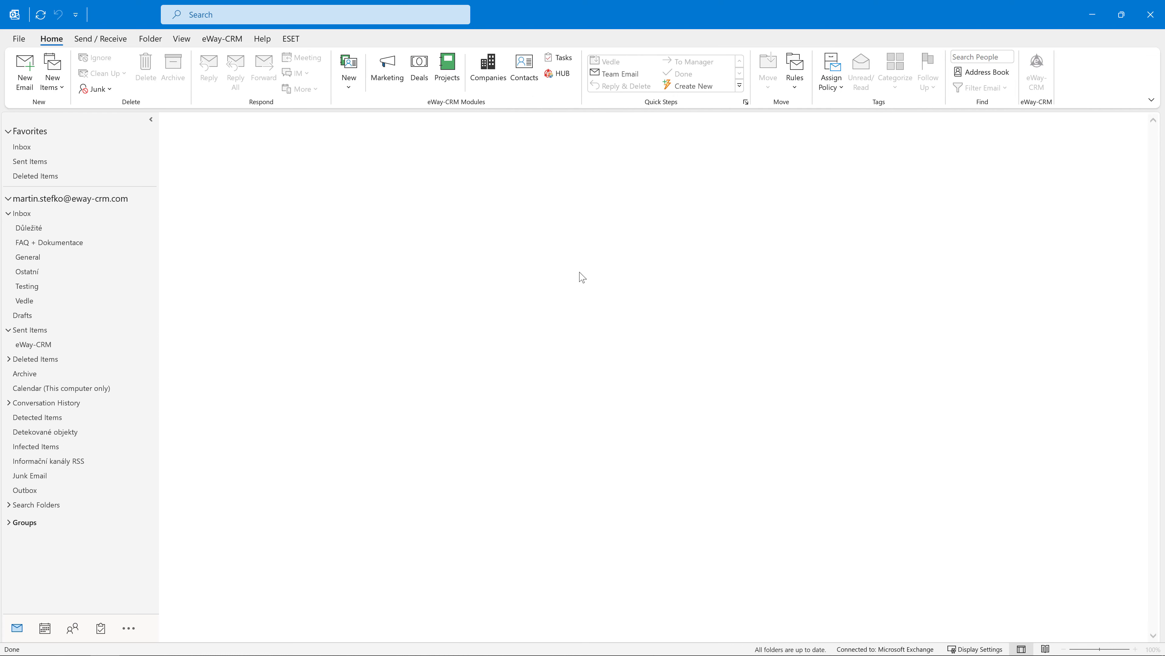
scroll(630, 337, "down", 2)
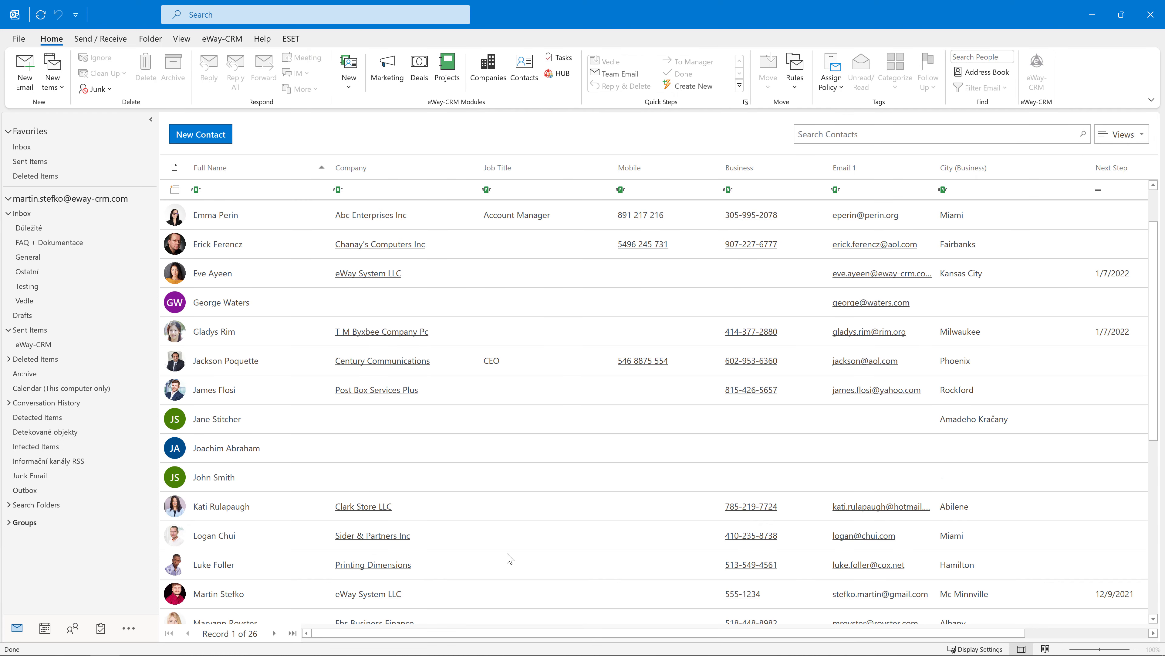
left_click(516, 592)
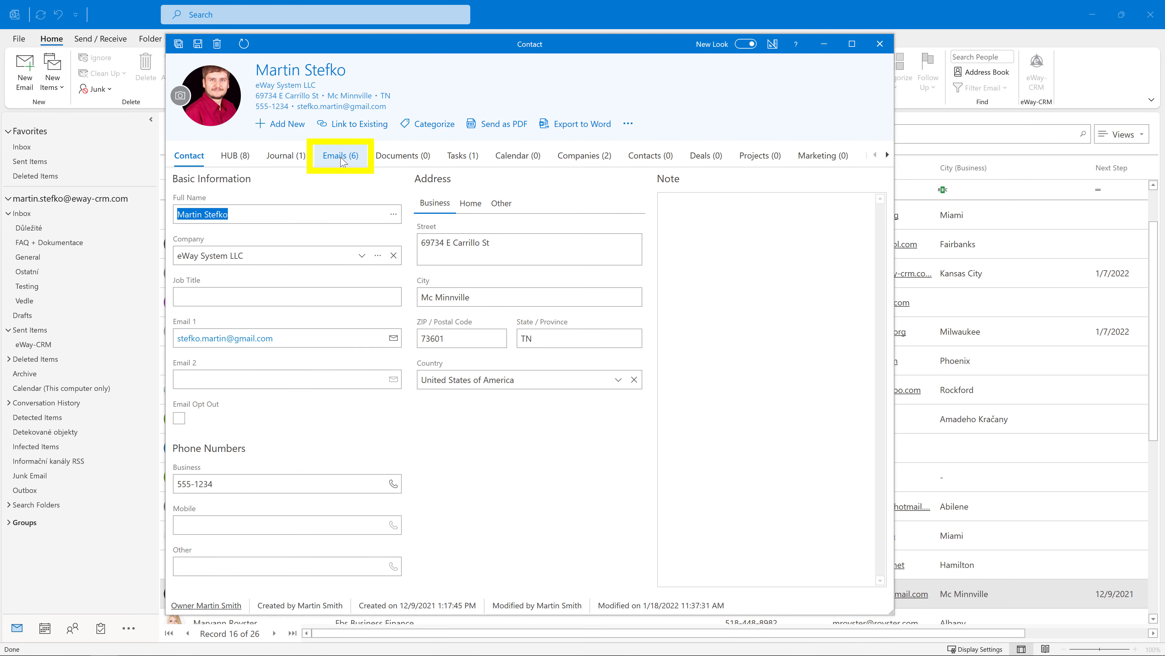
left_click(340, 159)
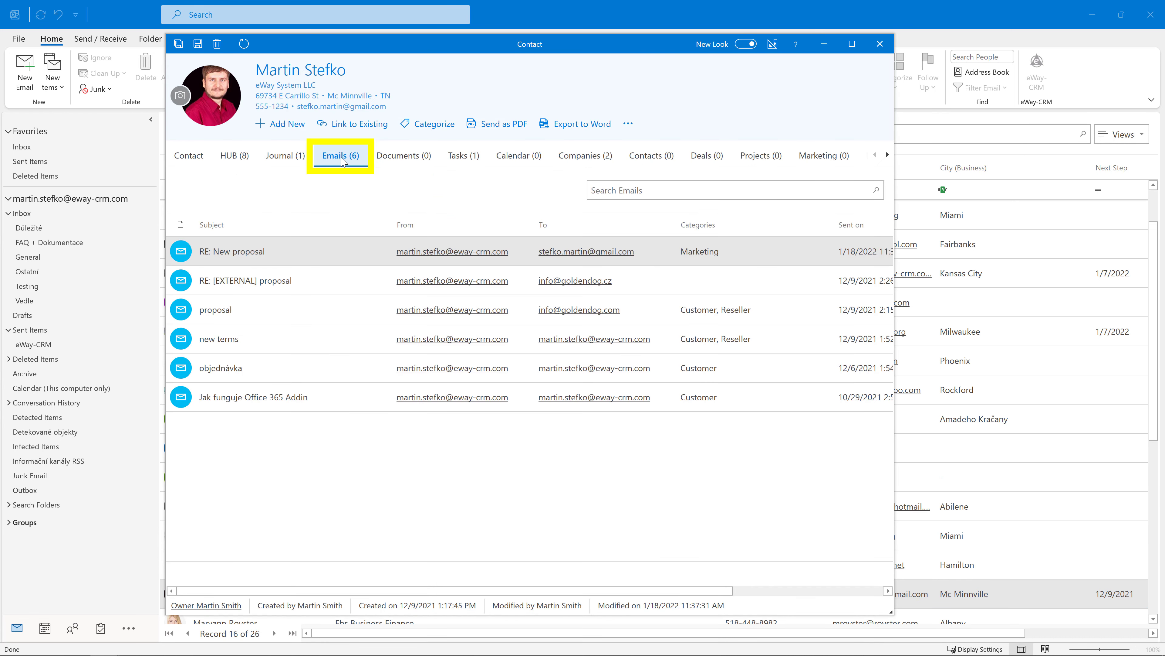
Step: Enable the auto filter row and filter the emails' Categories column by Reseller
right_click(761, 235)
left_click(844, 474)
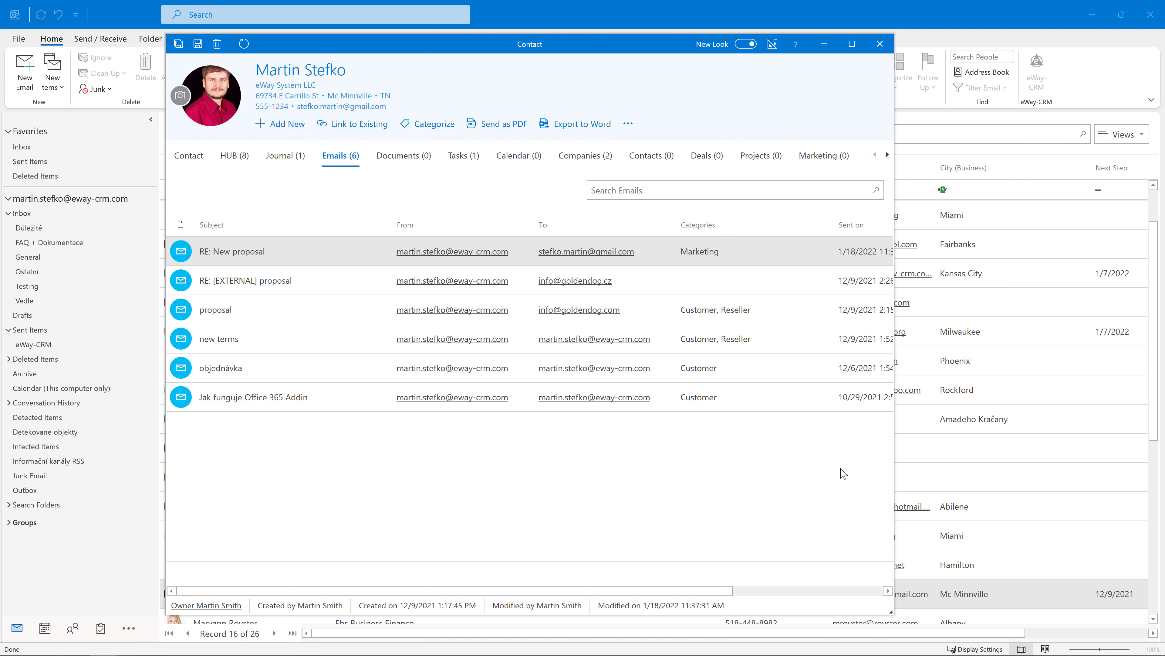
left_click(769, 247)
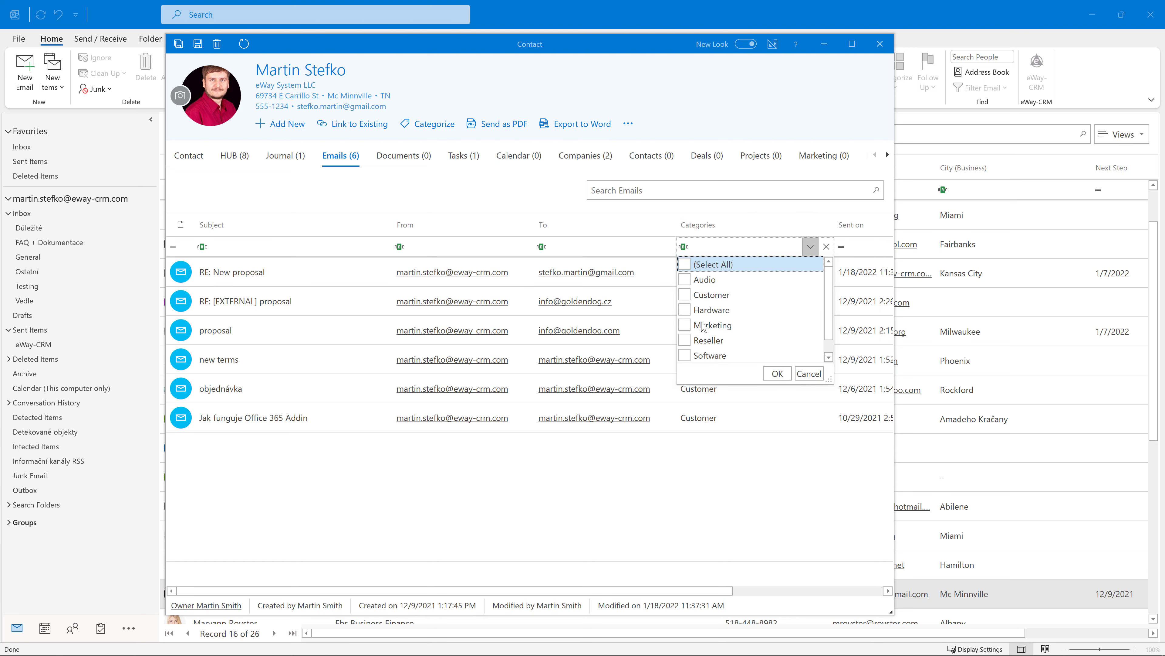
left_click(693, 342)
left_click(778, 373)
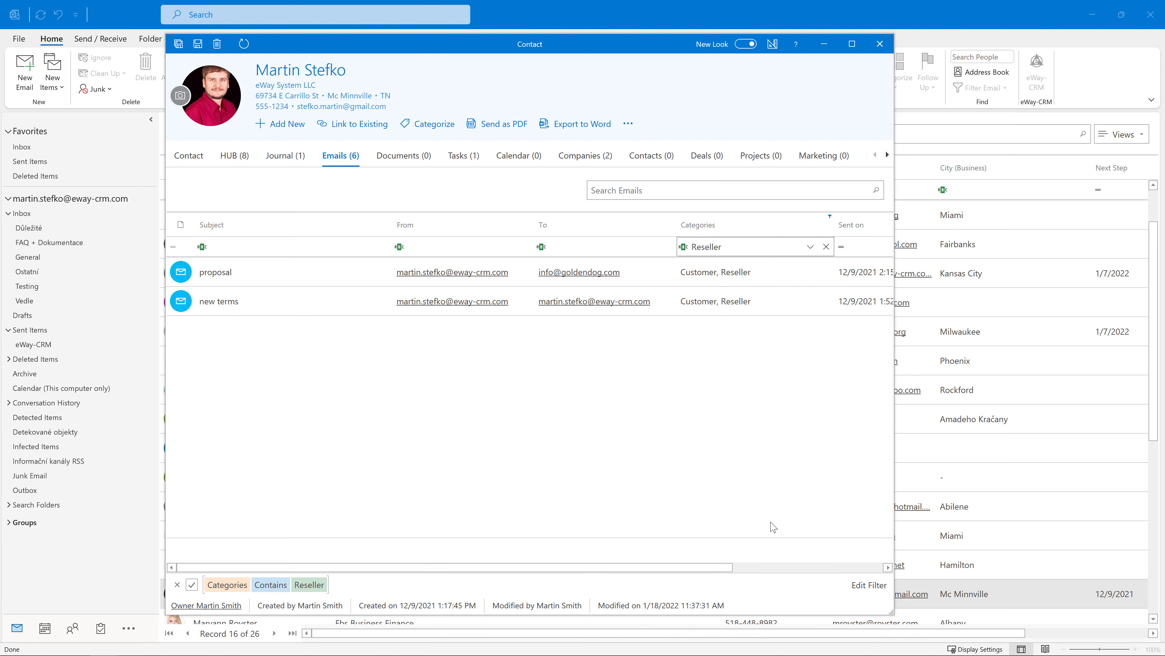